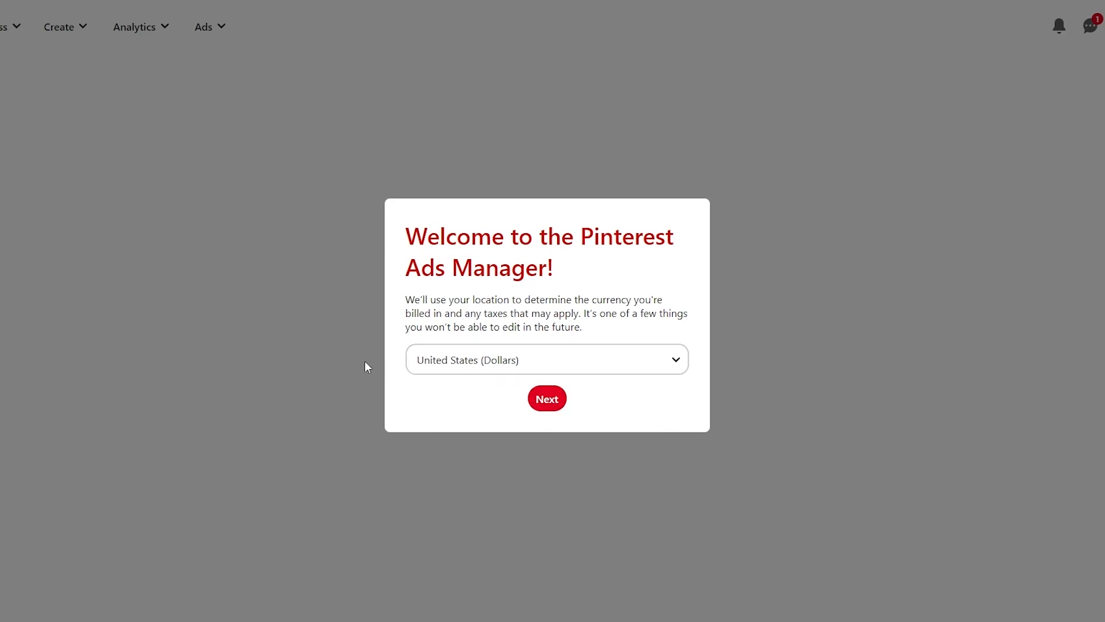
- Confirm United States (Dollars) as the advertising account's location and accept the Advertising Agreement
left_click(541, 401)
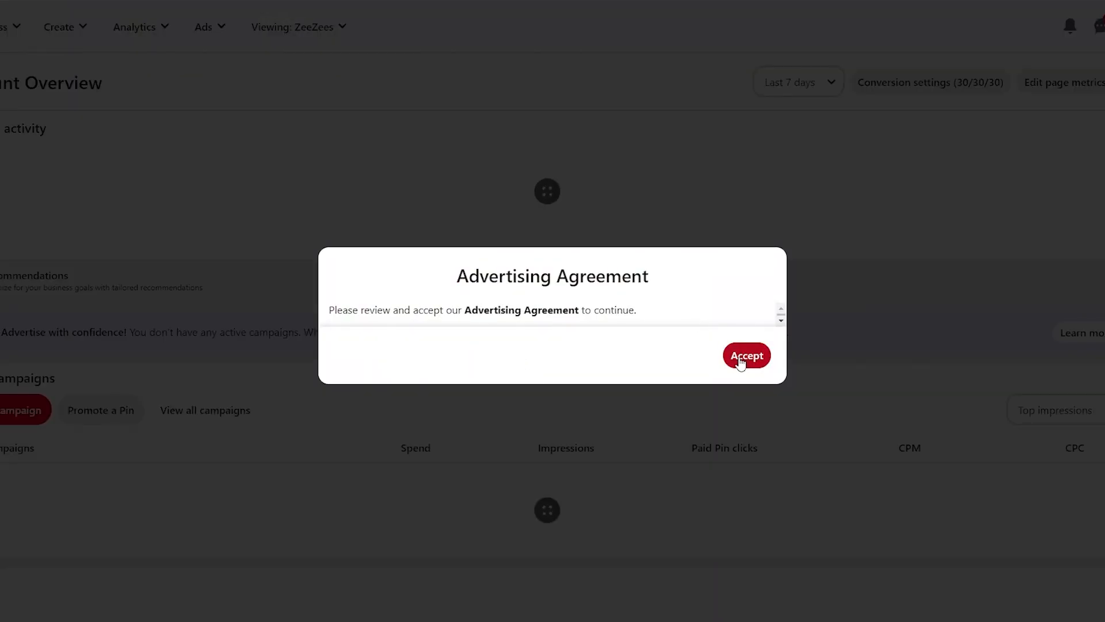
left_click(779, 322)
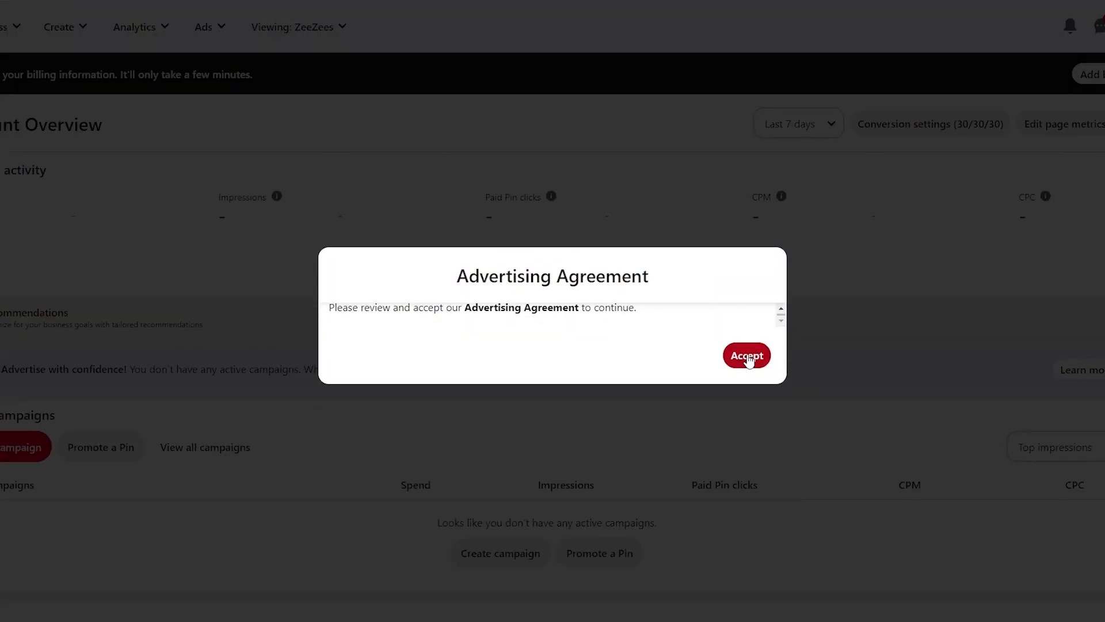
left_click(745, 355)
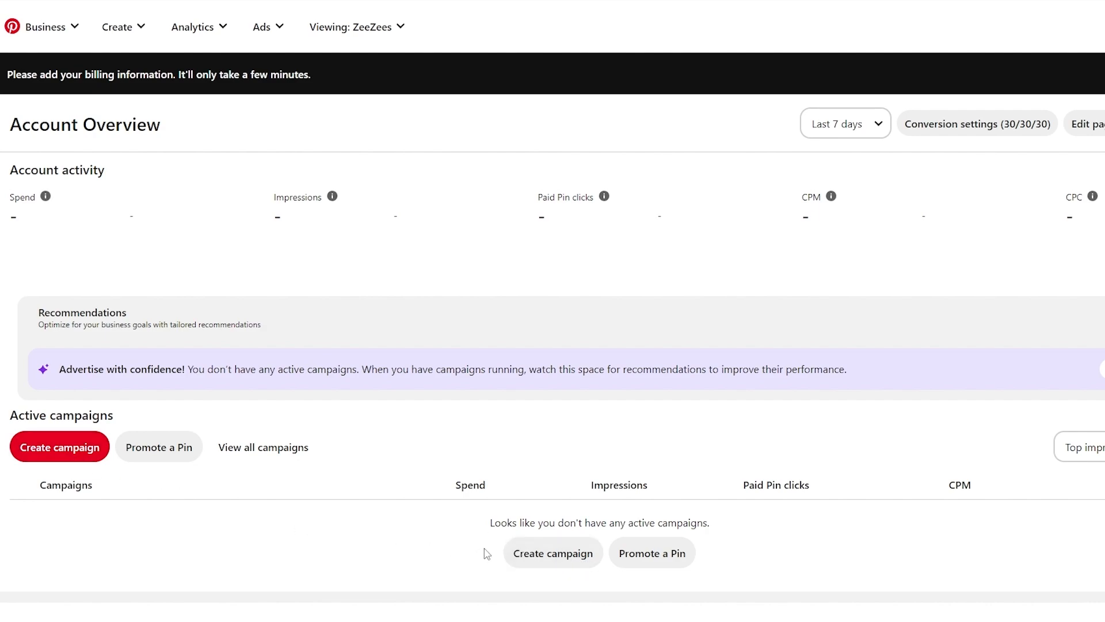
- Start creating a new campaign using the Manual Campaign option
left_click(541, 556)
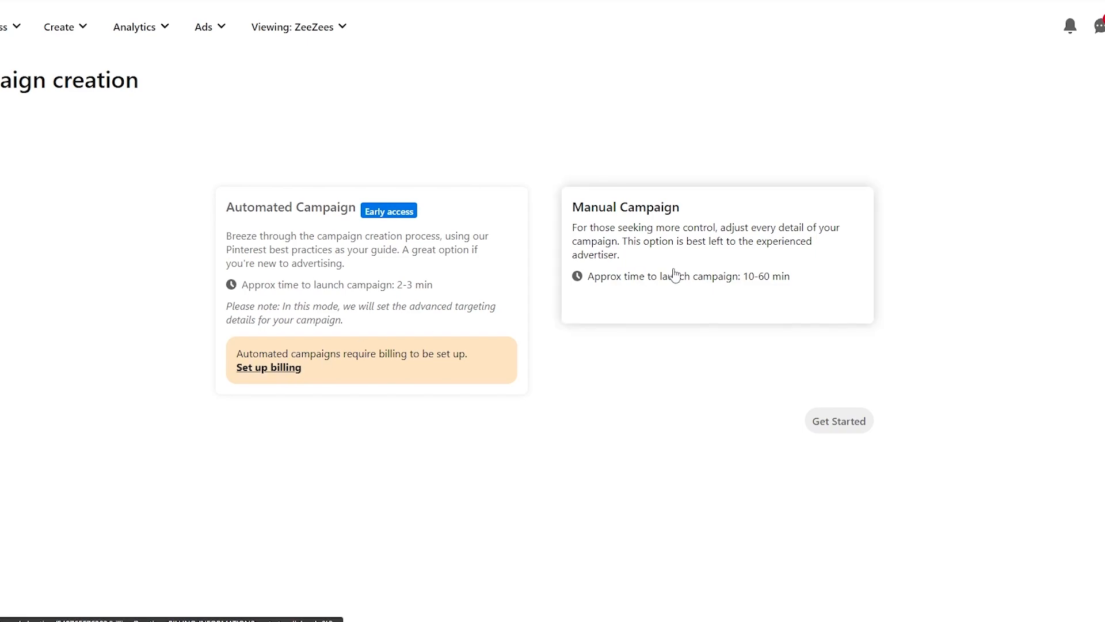
left_click(713, 239)
left_click(837, 423)
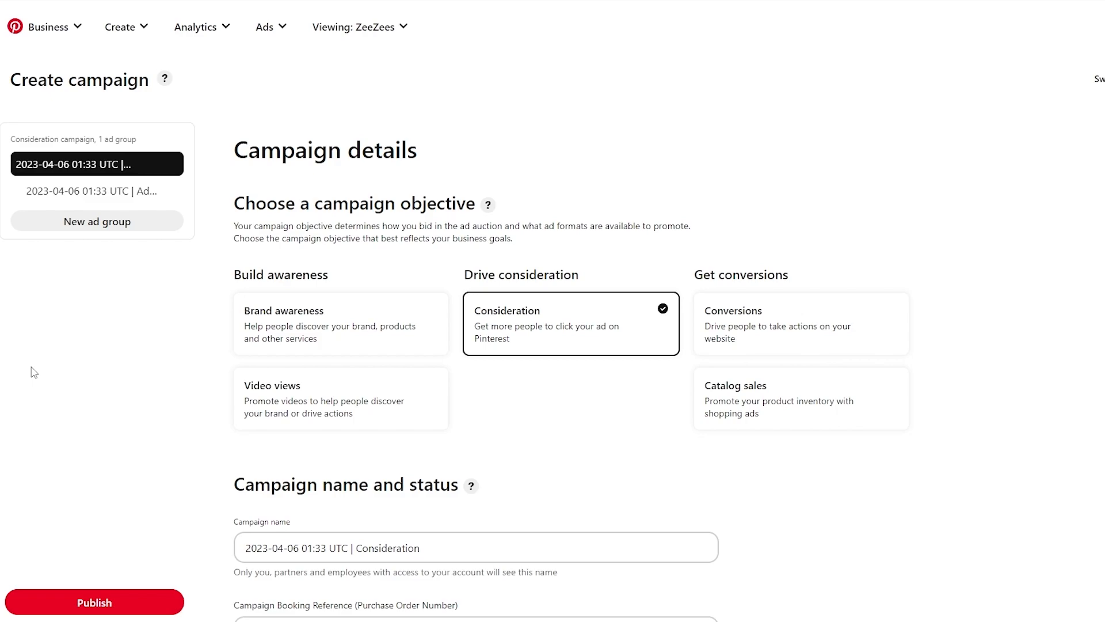
- Review the campaign objective categories and choose Video views under Build awareness as the objective
left_click_drag(236, 206, 476, 203)
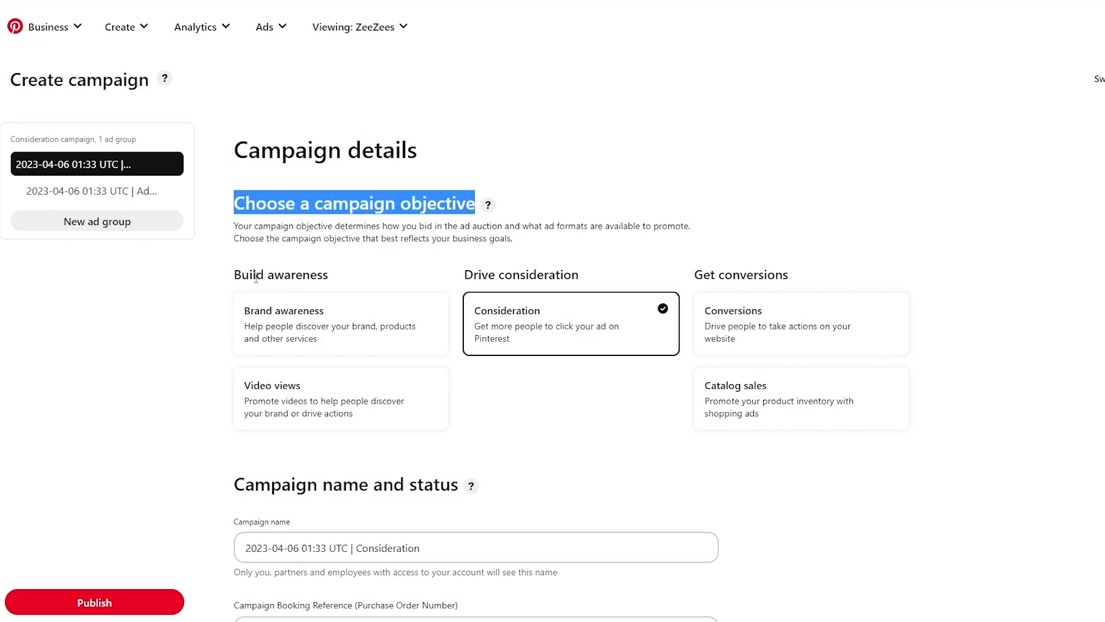
left_click_drag(235, 276, 331, 280)
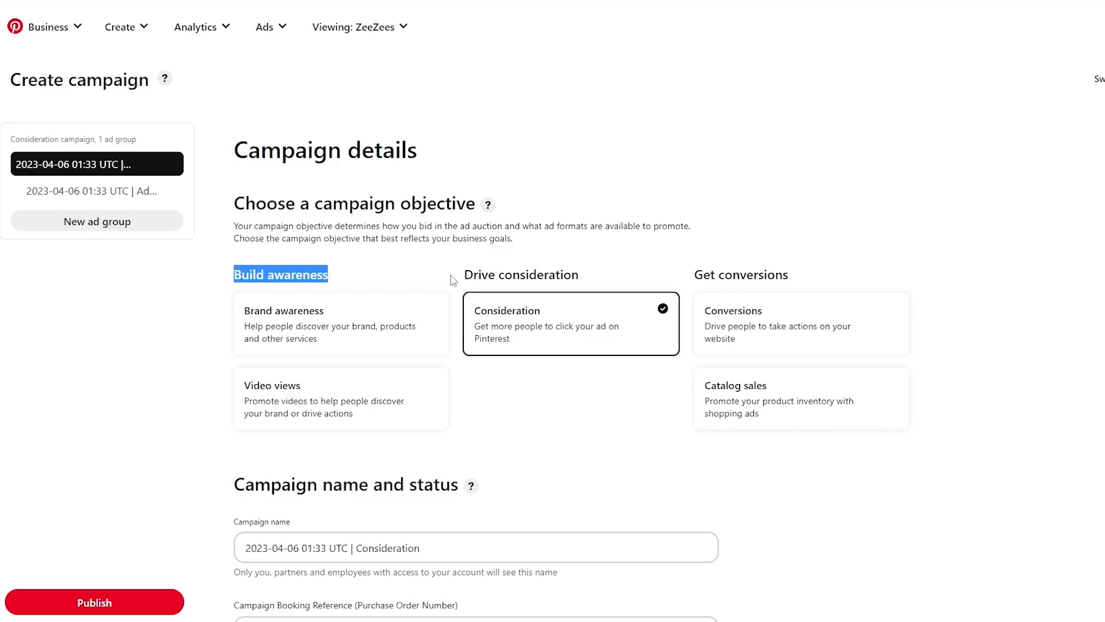
left_click_drag(463, 275, 579, 276)
left_click_drag(694, 275, 780, 275)
left_click(975, 273)
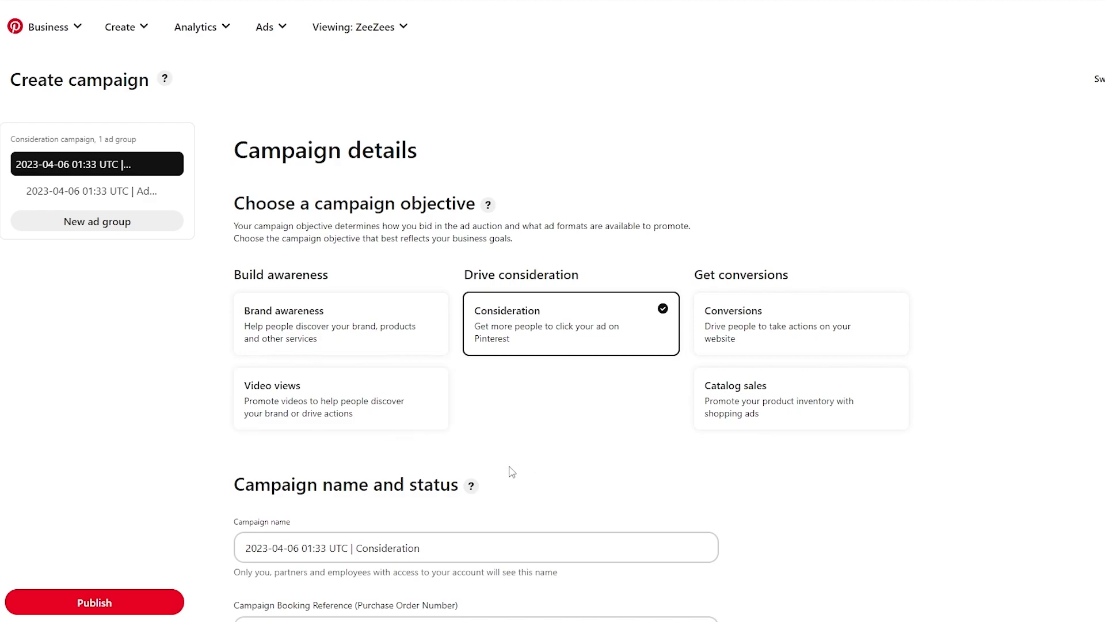
left_click(308, 426)
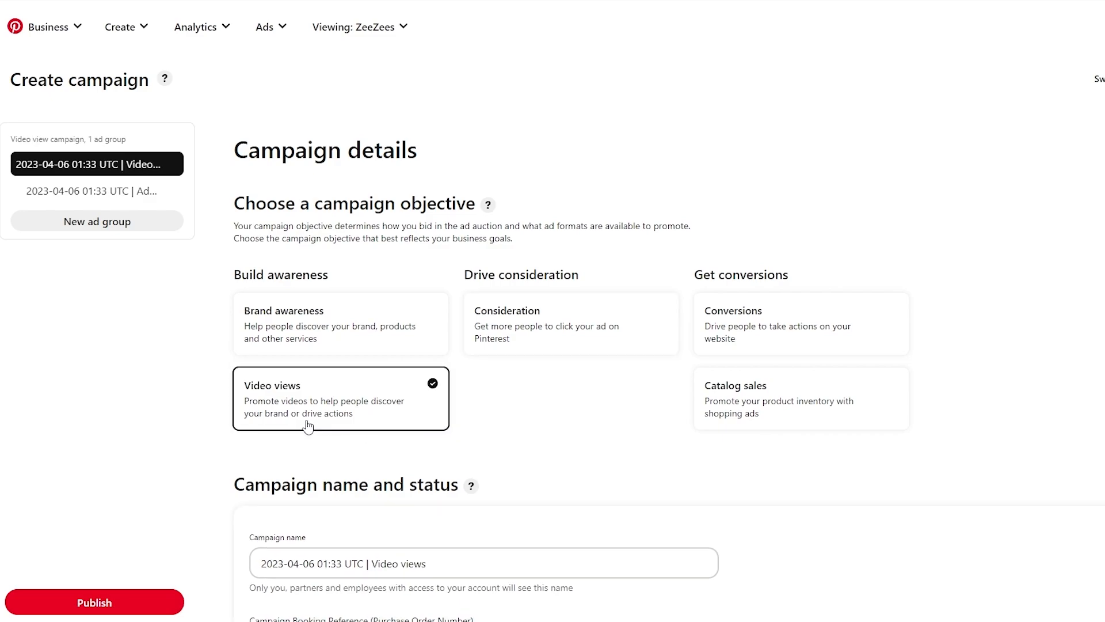
- Shorten the campaign name to "Video views", leave the booking reference empty and continue to the ad group details
scroll(130, 411, "down", 4)
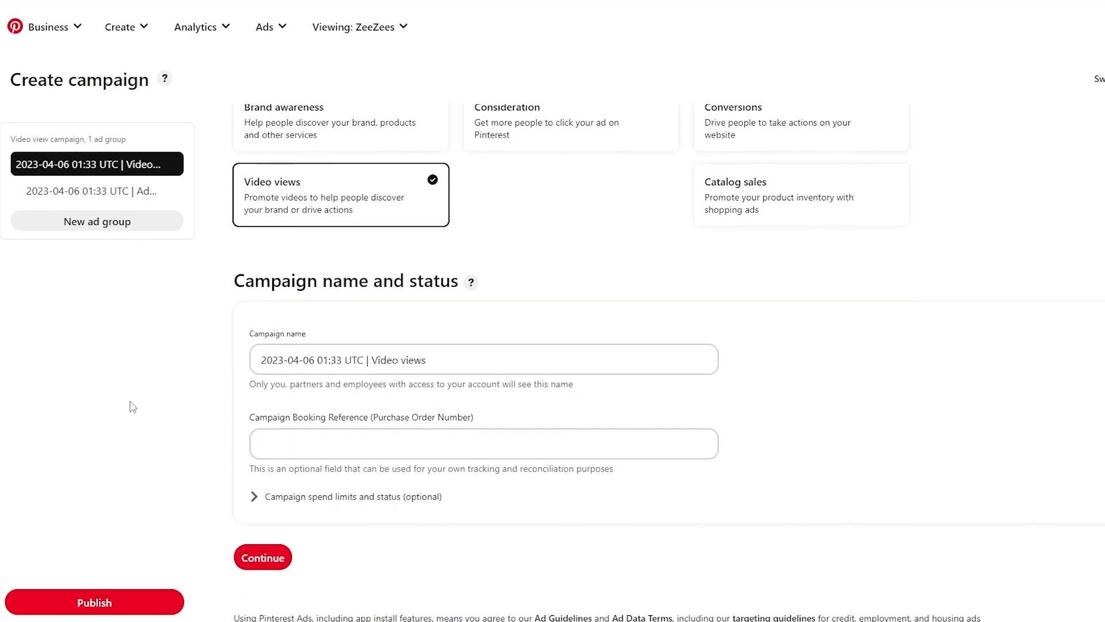
left_click_drag(243, 275, 452, 278)
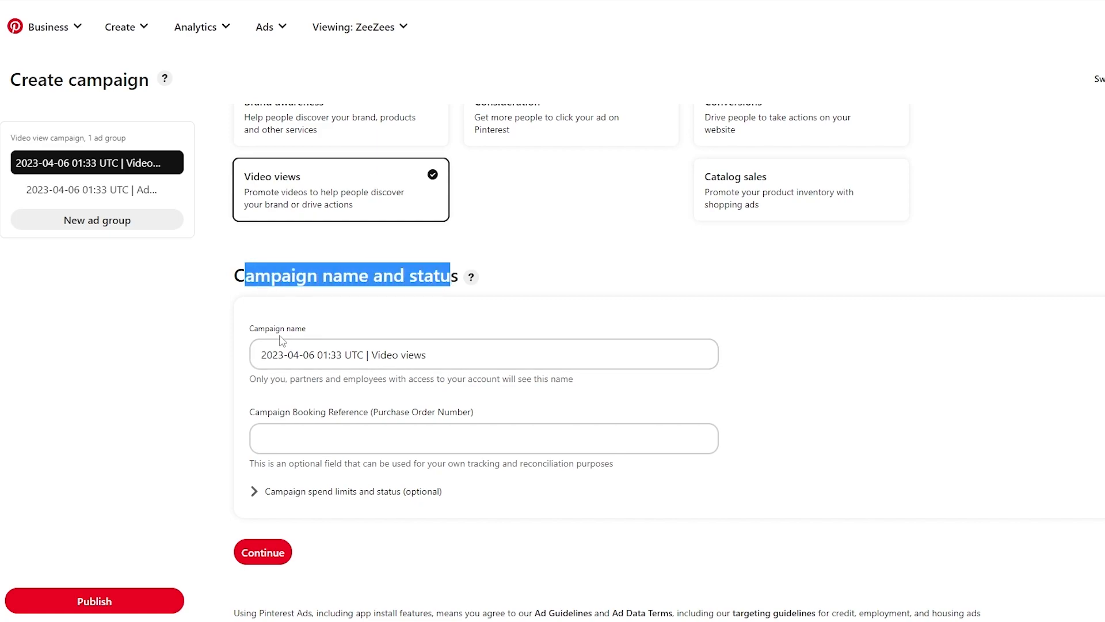
left_click_drag(263, 359, 370, 364)
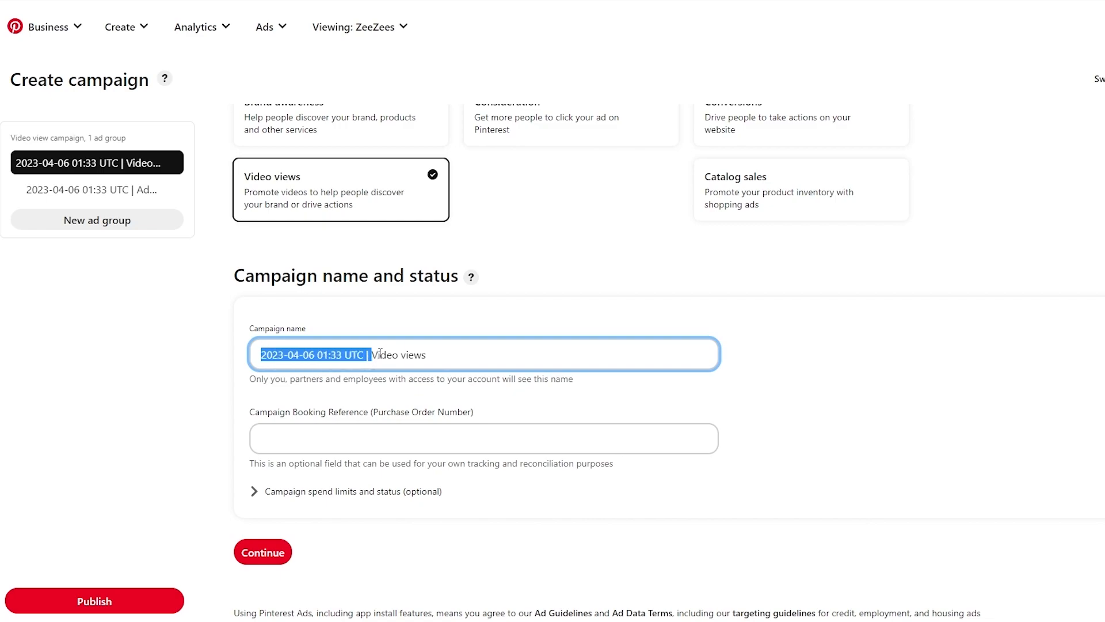
key("BackSpace")
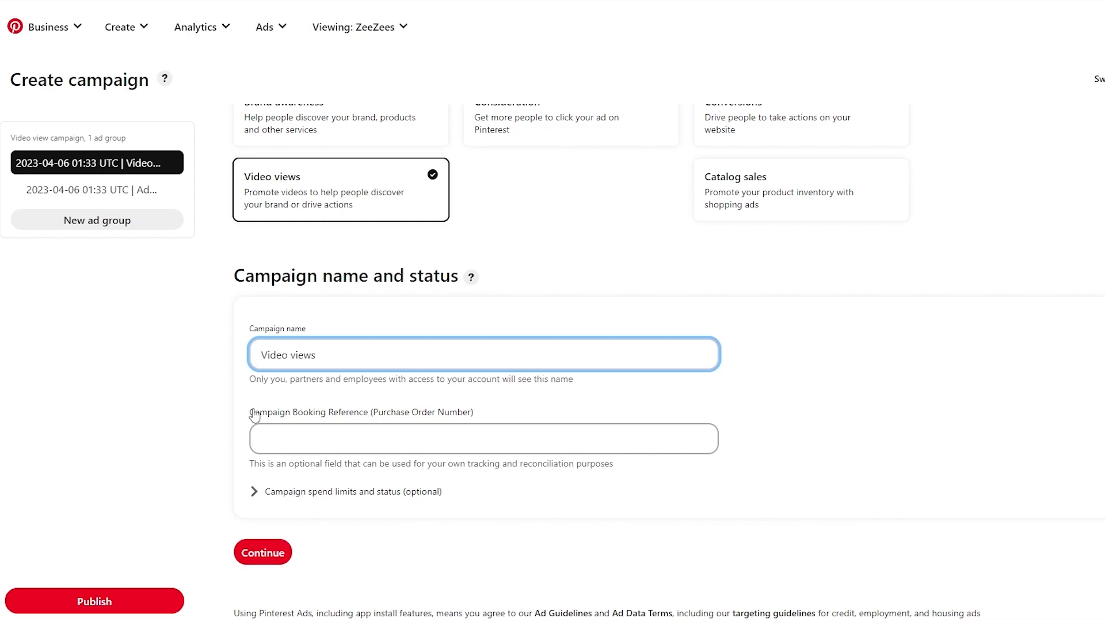
left_click(484, 444)
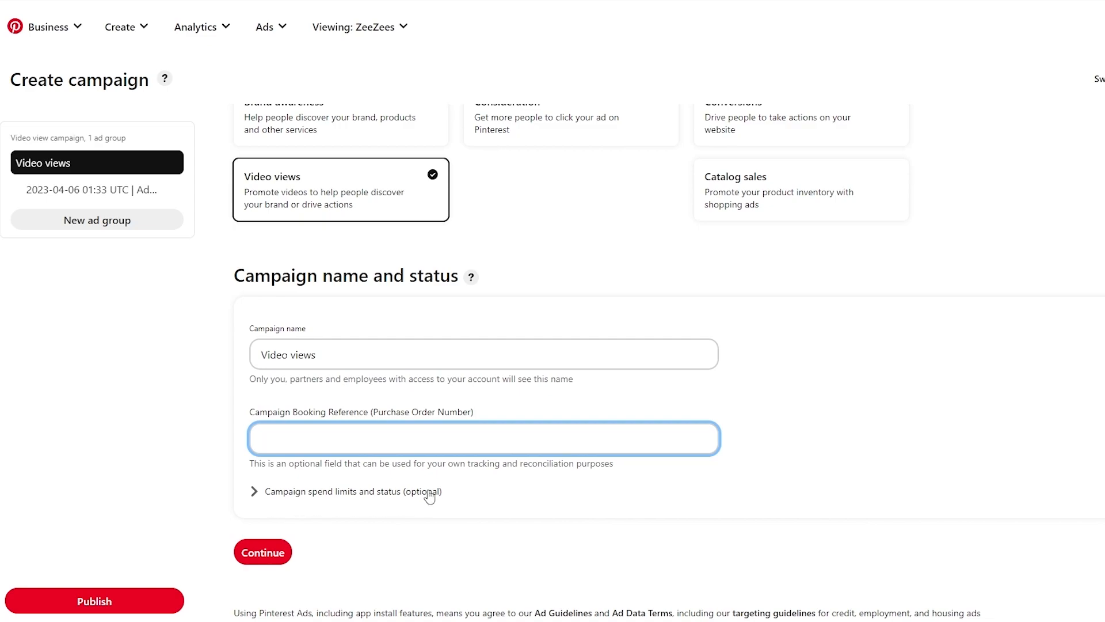
left_click(247, 564)
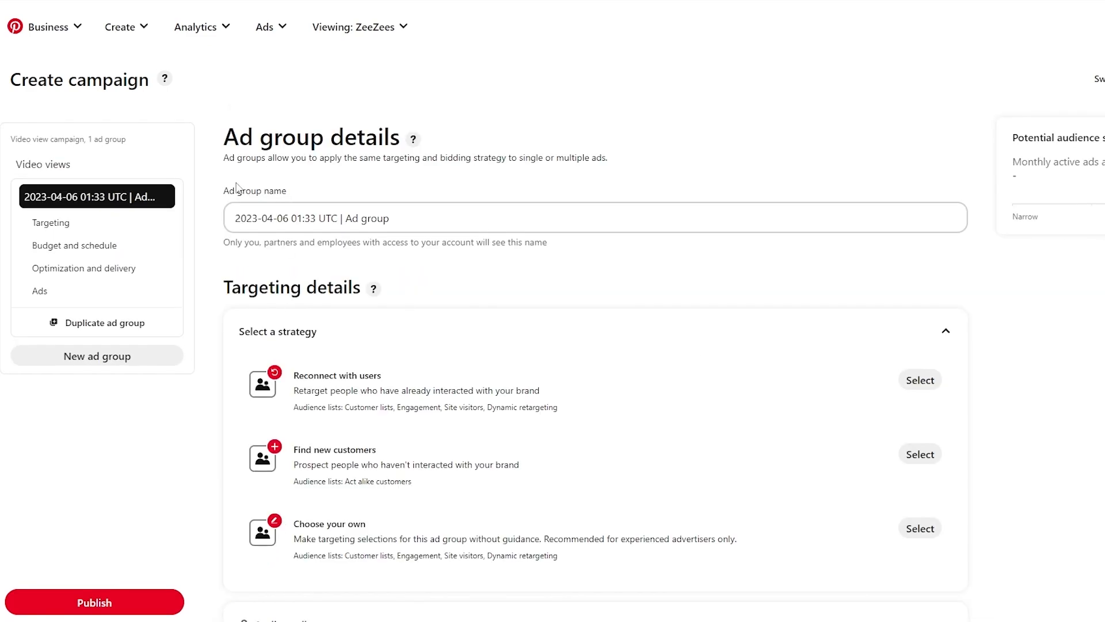
- Rename the ad group to "Video Views Ad group"
left_click_drag(225, 143, 398, 142)
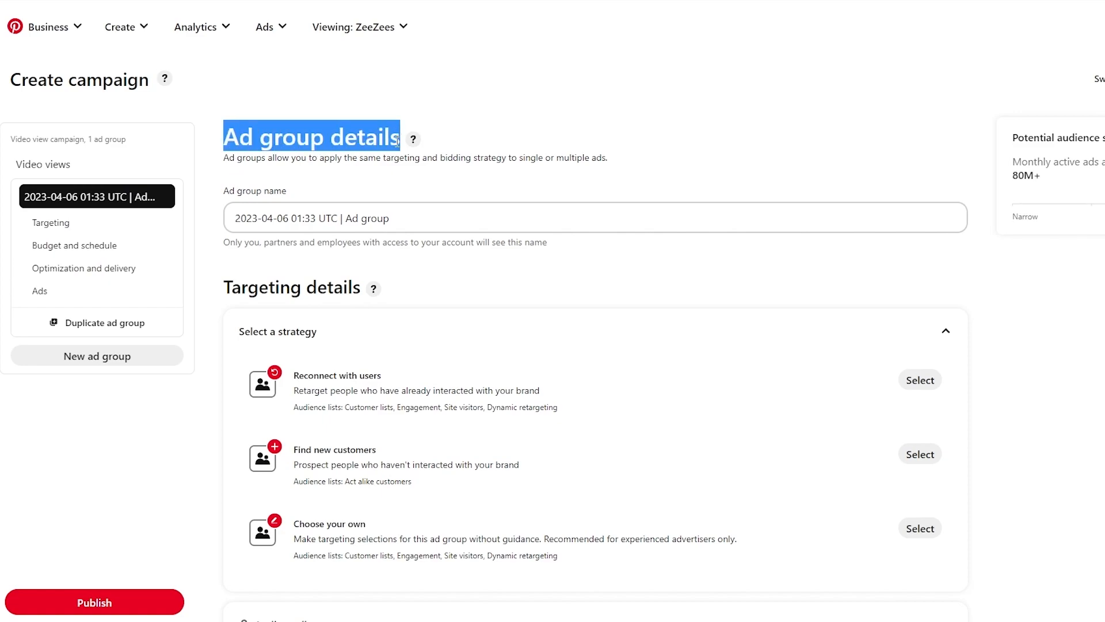
left_click_drag(224, 157, 607, 157)
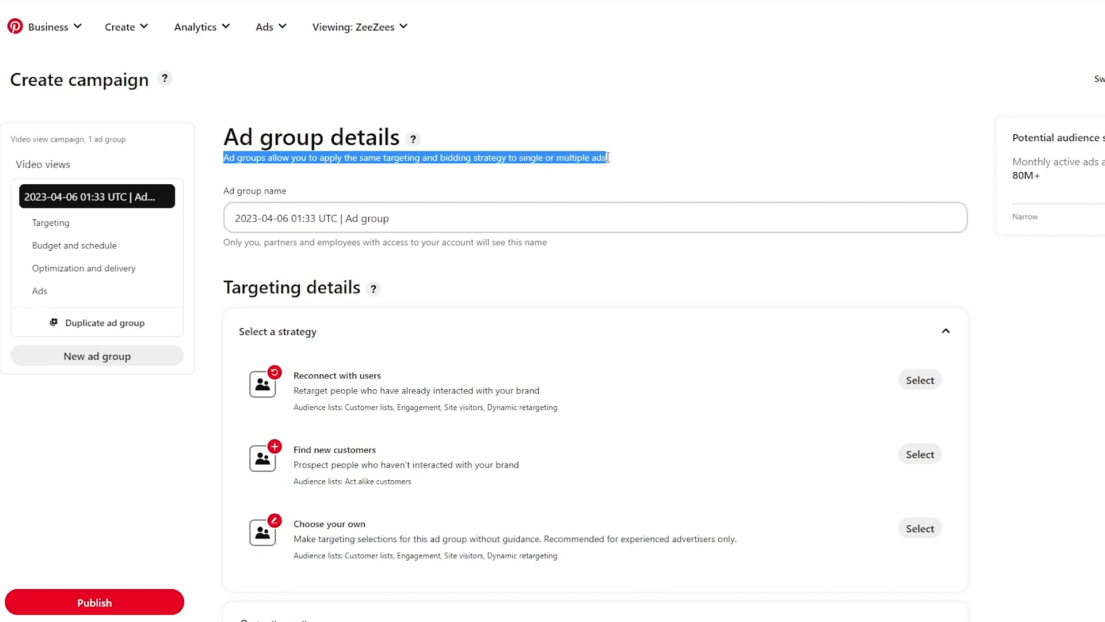
left_click(665, 168)
left_click_drag(346, 219, 203, 229)
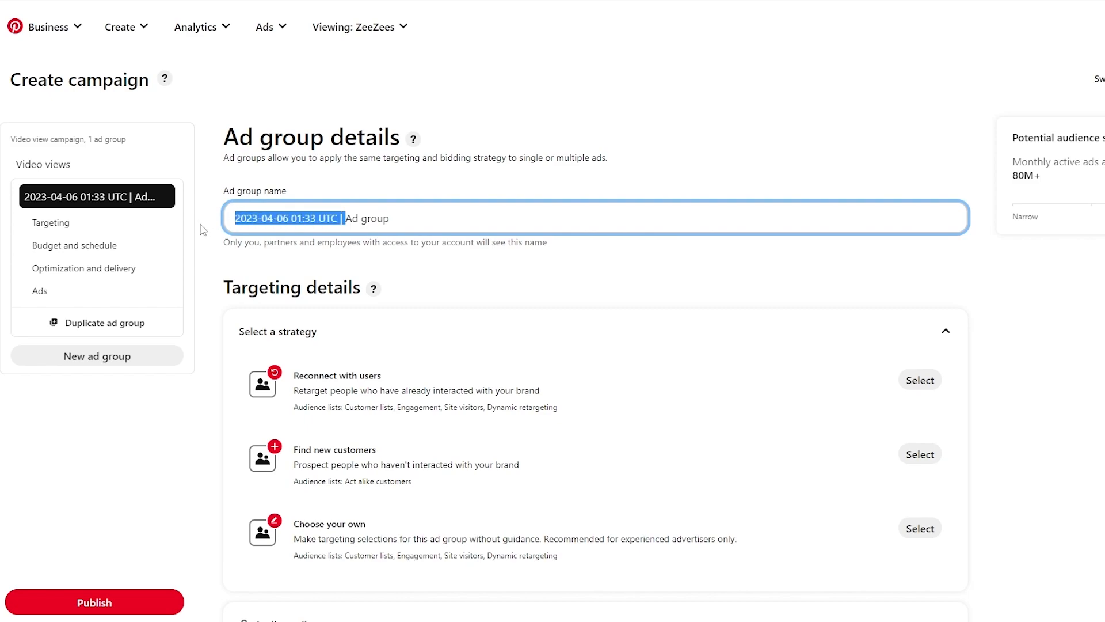
type("Video Views")
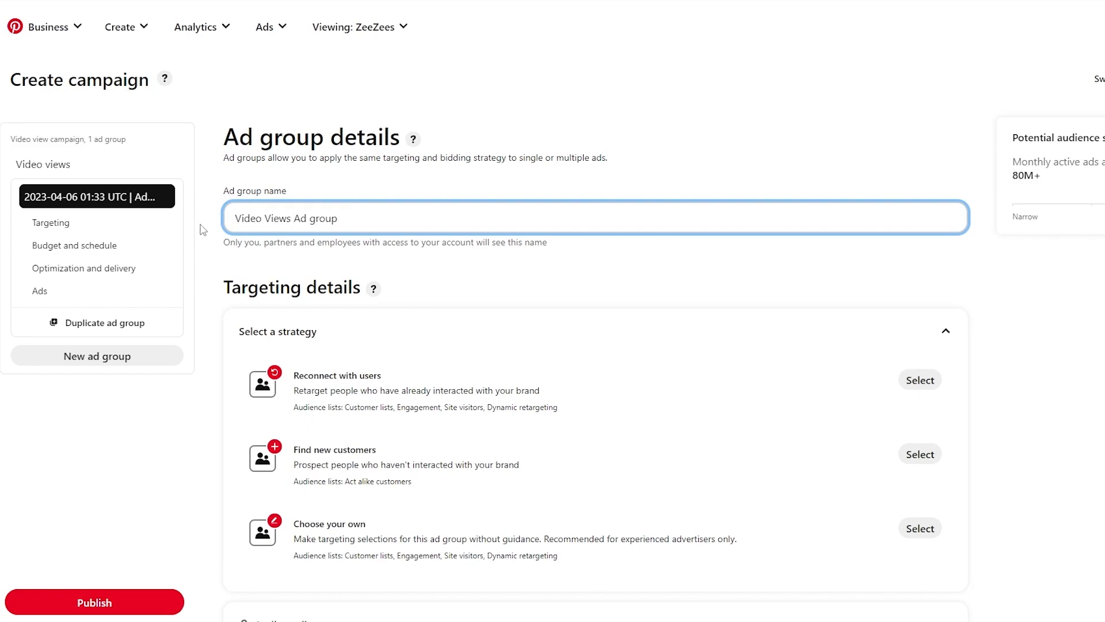
left_click(310, 281)
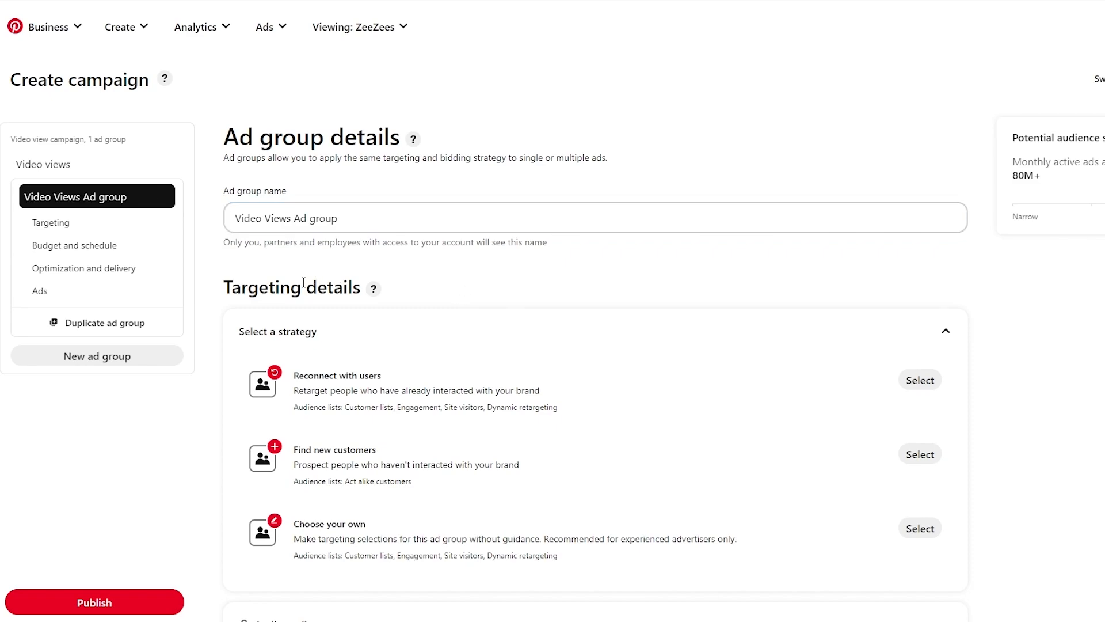
- Set the ad group's targeting strategy to Find new customers
left_click_drag(223, 293, 362, 291)
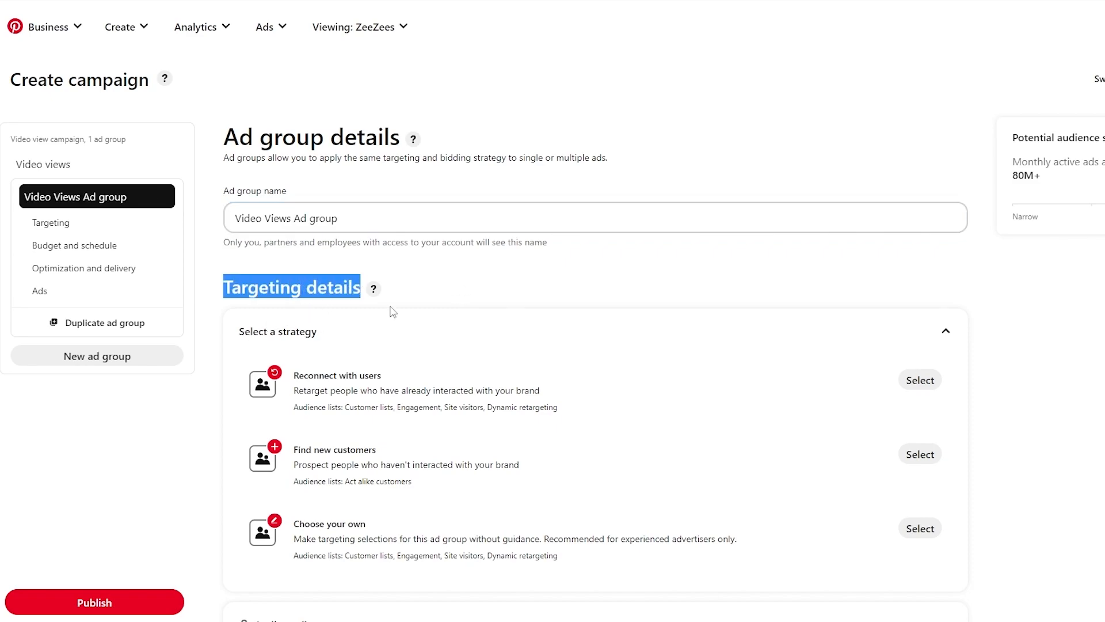
left_click(517, 277)
scroll(516, 279, "down", 1)
scroll(517, 280, "down", 3)
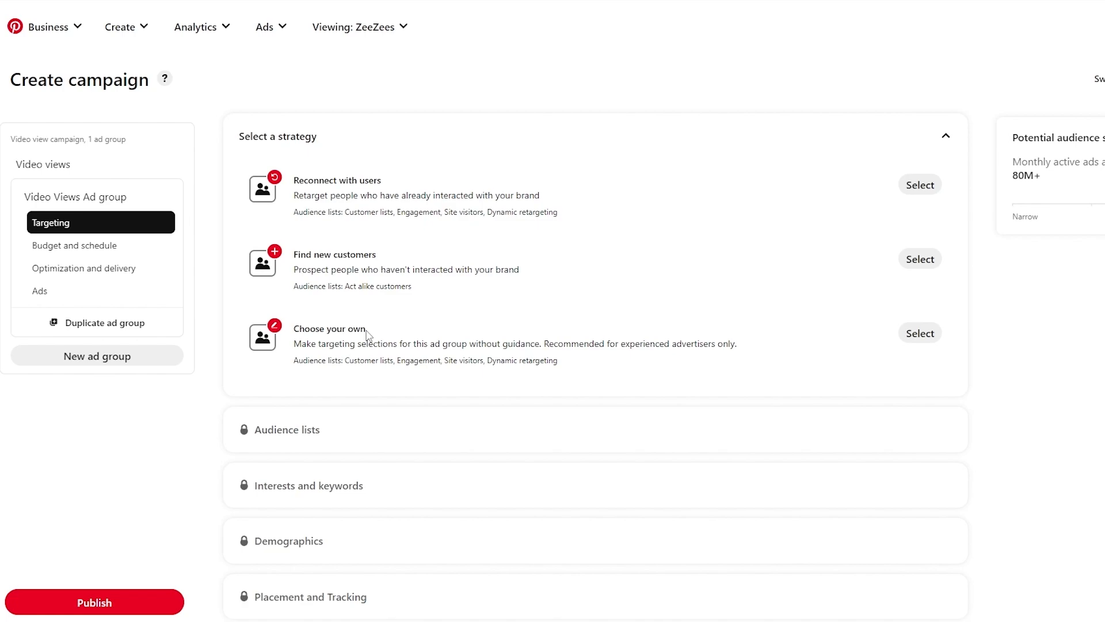
scroll(369, 334, "up", 2)
scroll(576, 345, "down", 1)
left_click(926, 323)
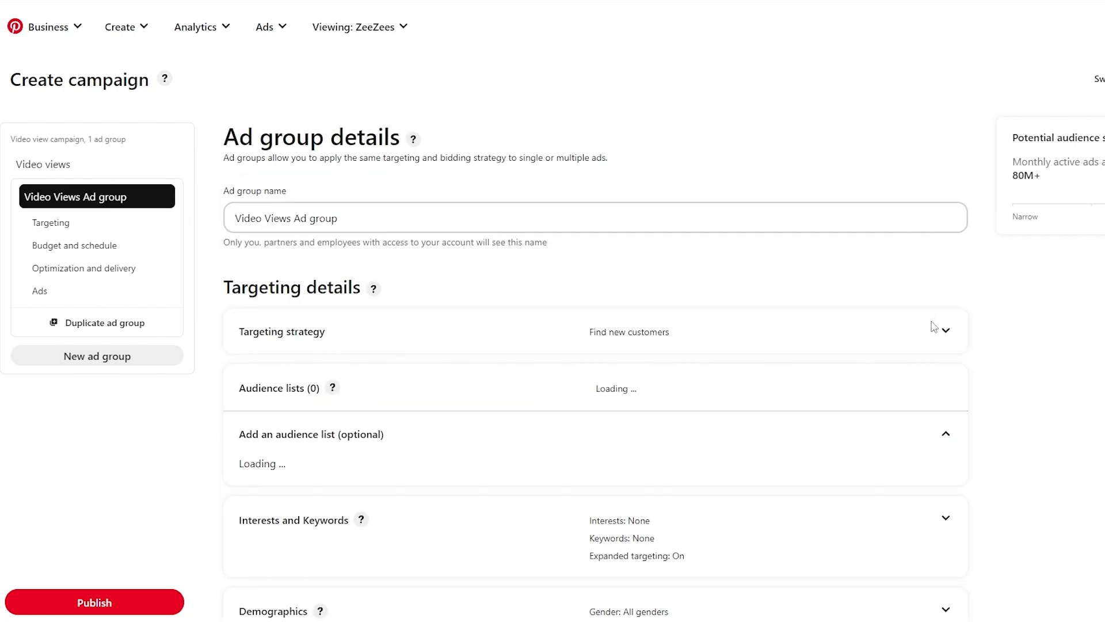
- Open the form for creating a new audience list to examine its options, and close it without creating one
scroll(703, 328, "down", 2)
left_click_drag(270, 343, 688, 350)
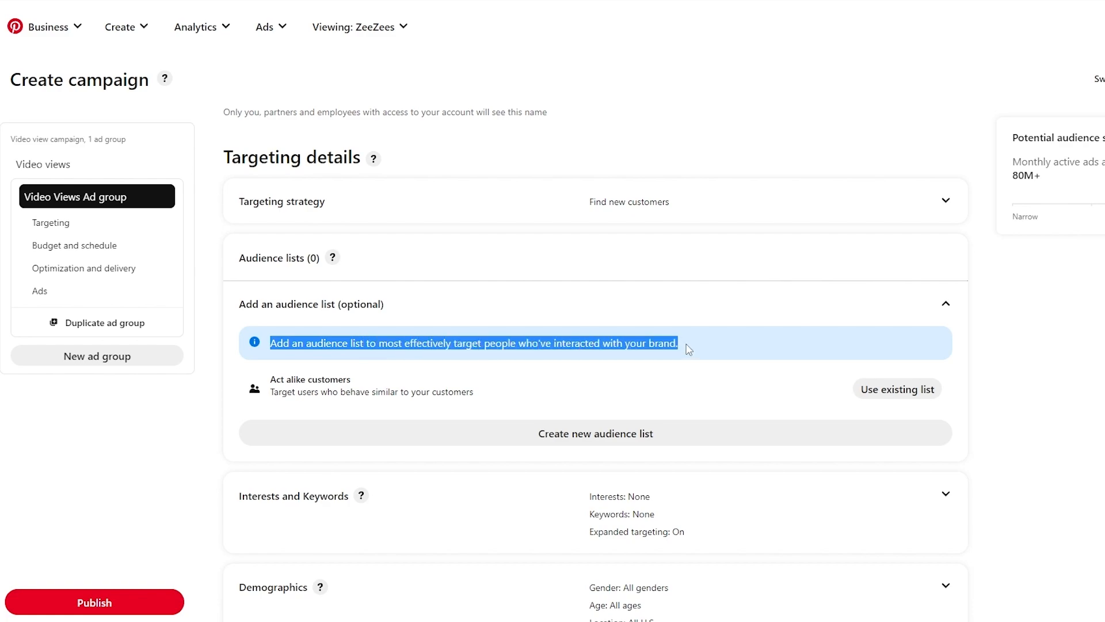
scroll(633, 472, "up", 1)
left_click(599, 499)
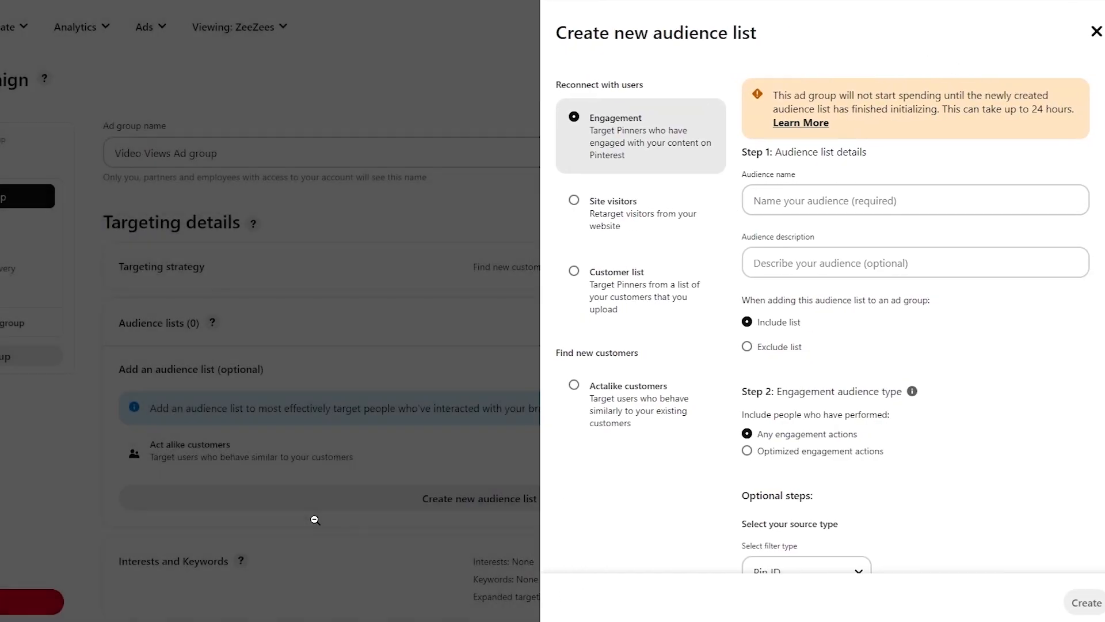
left_click(305, 517)
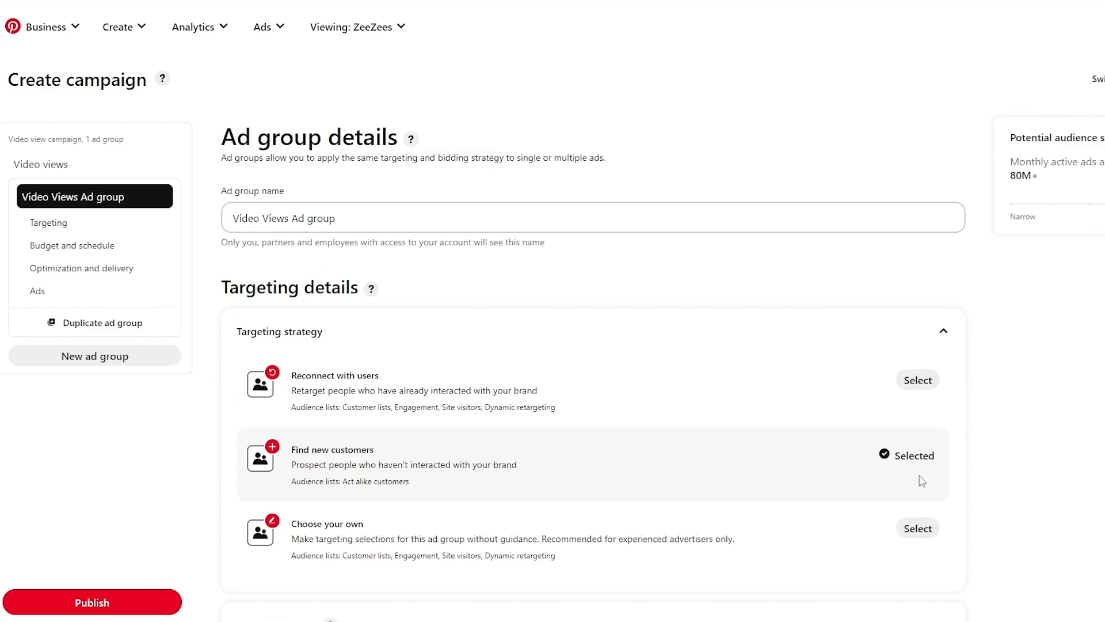
- Change the ad group's targeting strategy to Choose your own
scroll(833, 479, "down", 1)
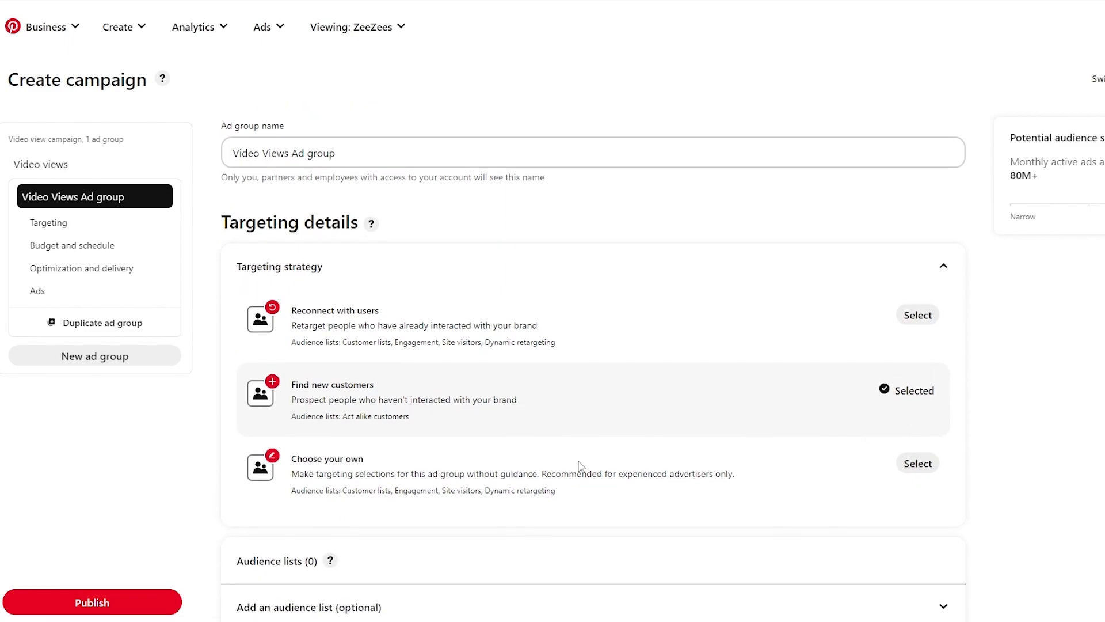
left_click(924, 468)
left_click_drag(463, 337, 751, 353)
left_click(765, 379)
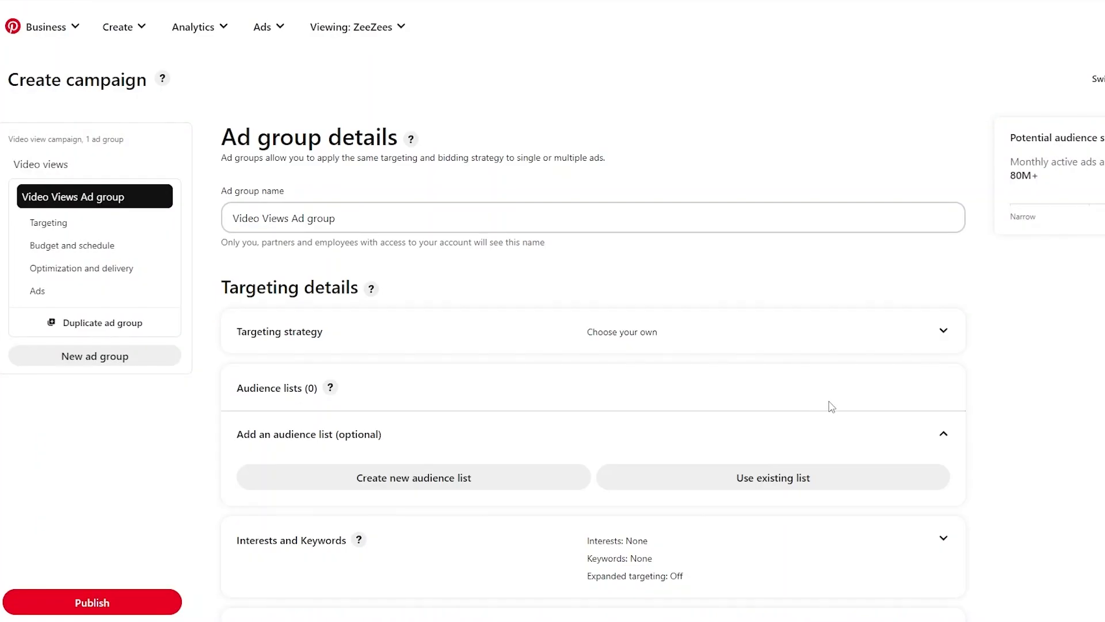
- Collapse the optional audience list settings and expand the Interests and Keywords targeting settings
scroll(484, 431, "down", 2)
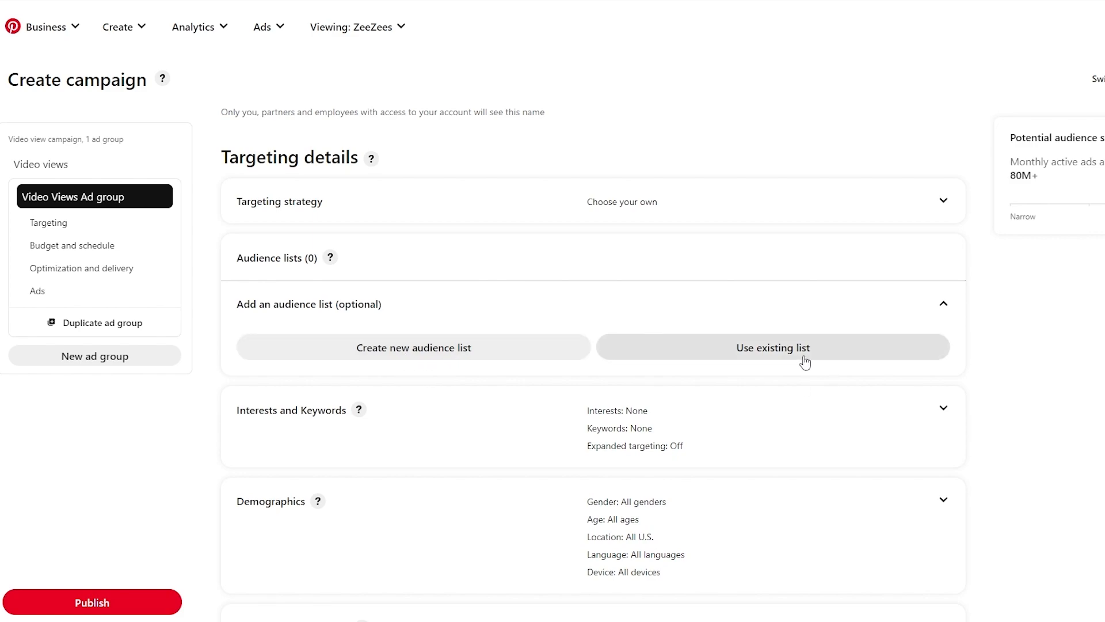
scroll(818, 323, "down", 1)
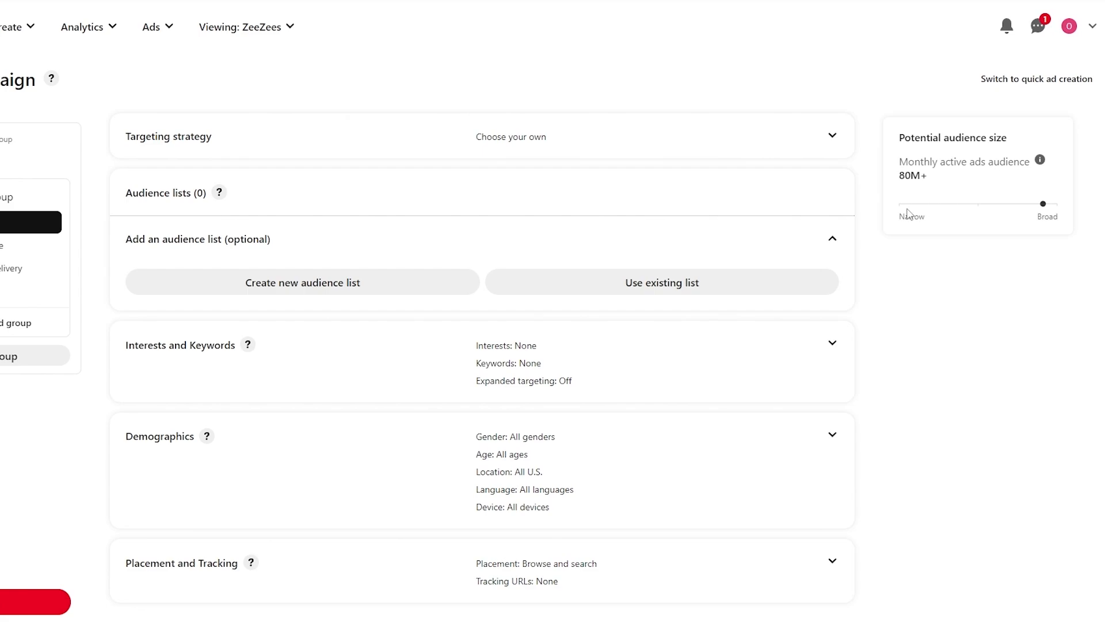
left_click(832, 238)
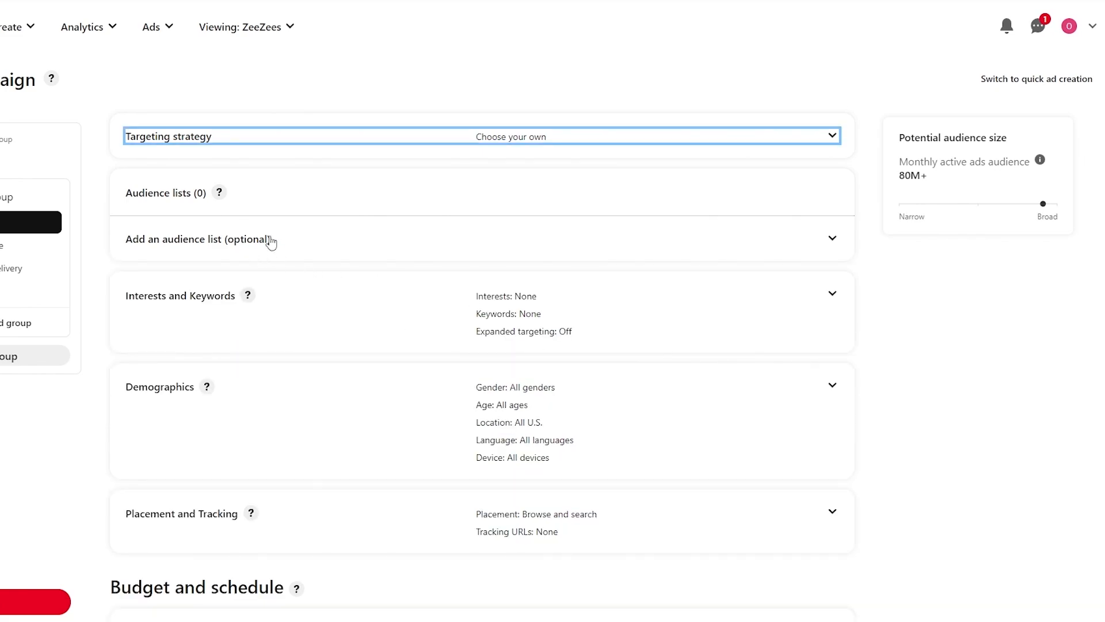
scroll(369, 252, "down", 1)
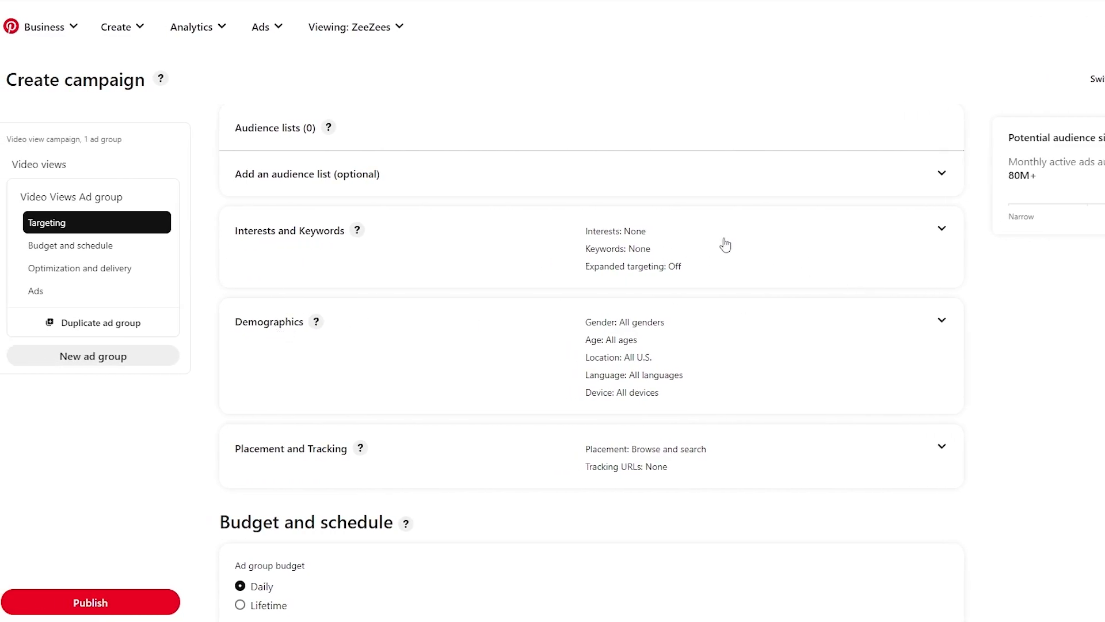
left_click(943, 232)
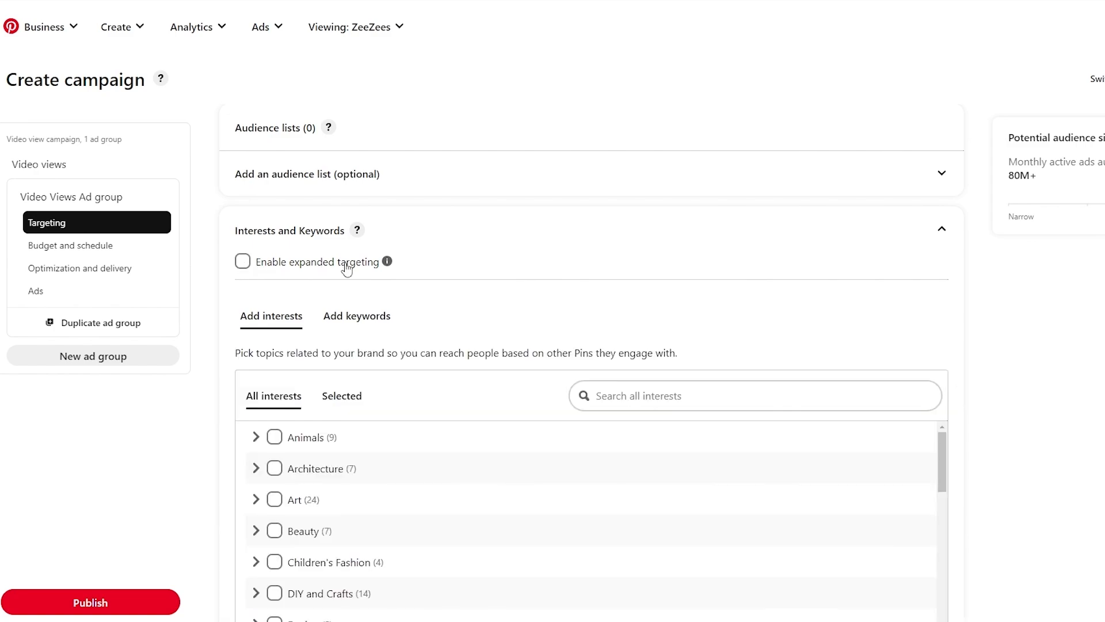
- Look through the full list of interest categories available for the ad group
scroll(348, 266, "down", 1)
scroll(353, 264, "down", 1)
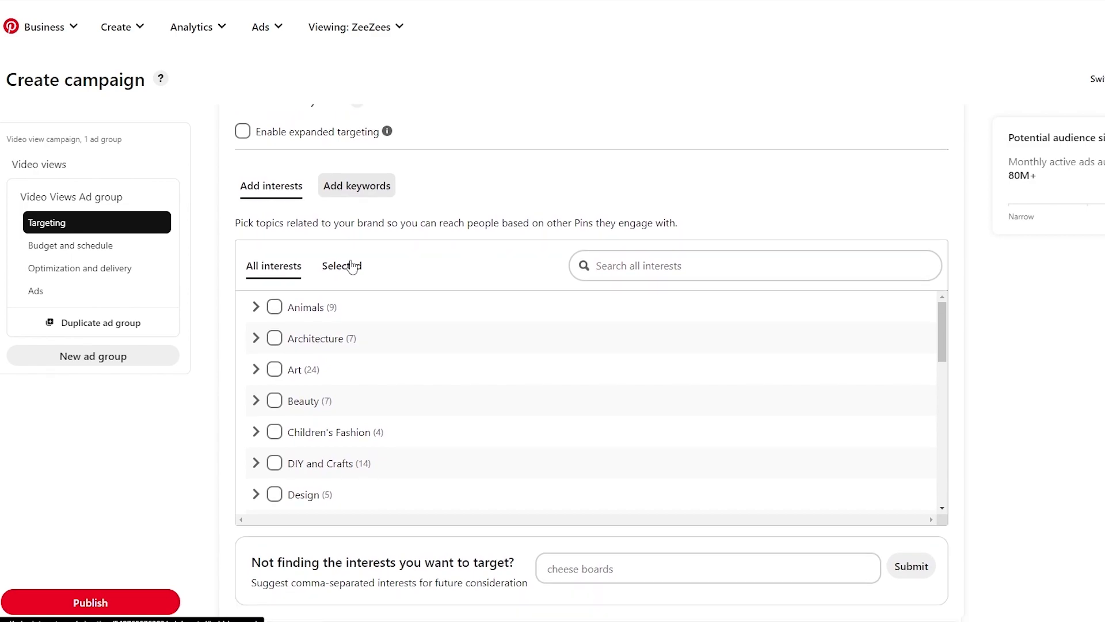
scroll(310, 345, "down", 8)
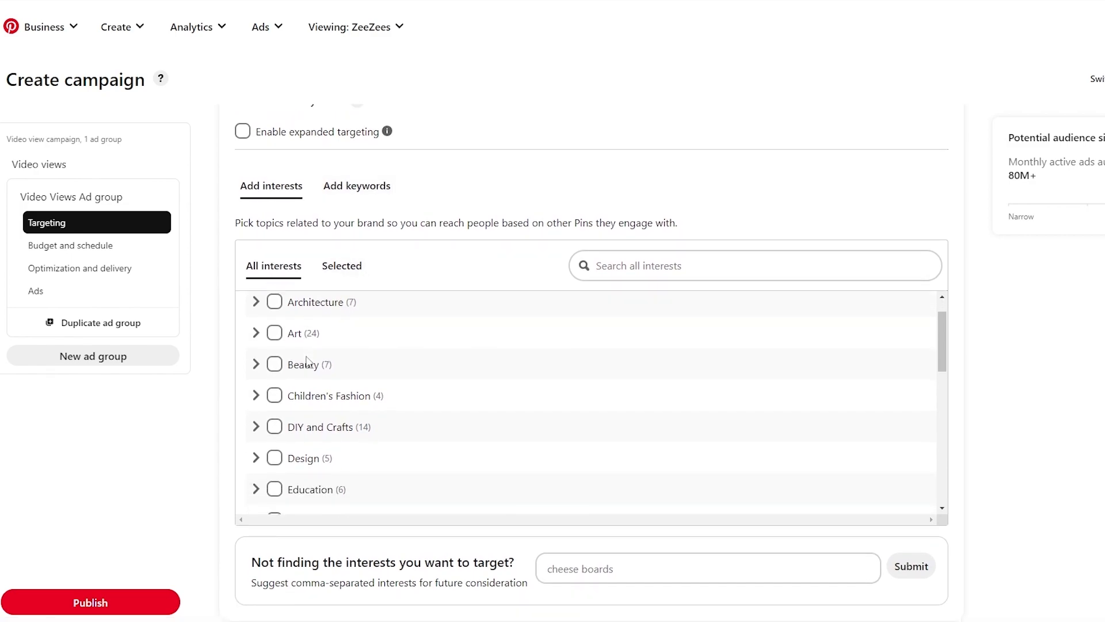
scroll(312, 369, "down", 2)
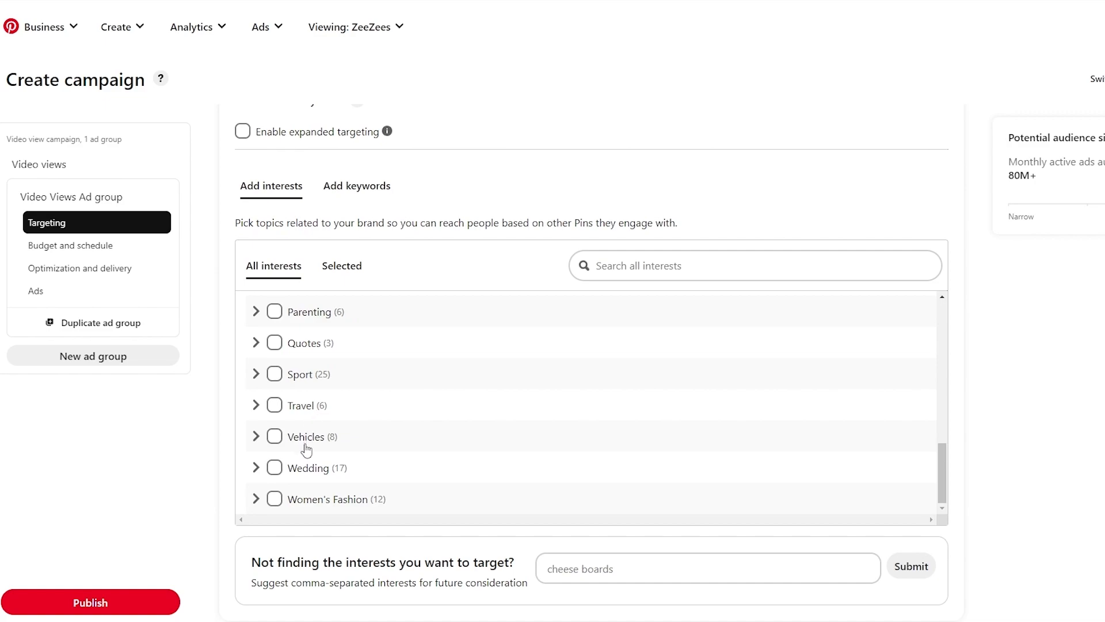
scroll(293, 504, "up", 5)
scroll(294, 504, "down", 5)
scroll(297, 504, "up", 3)
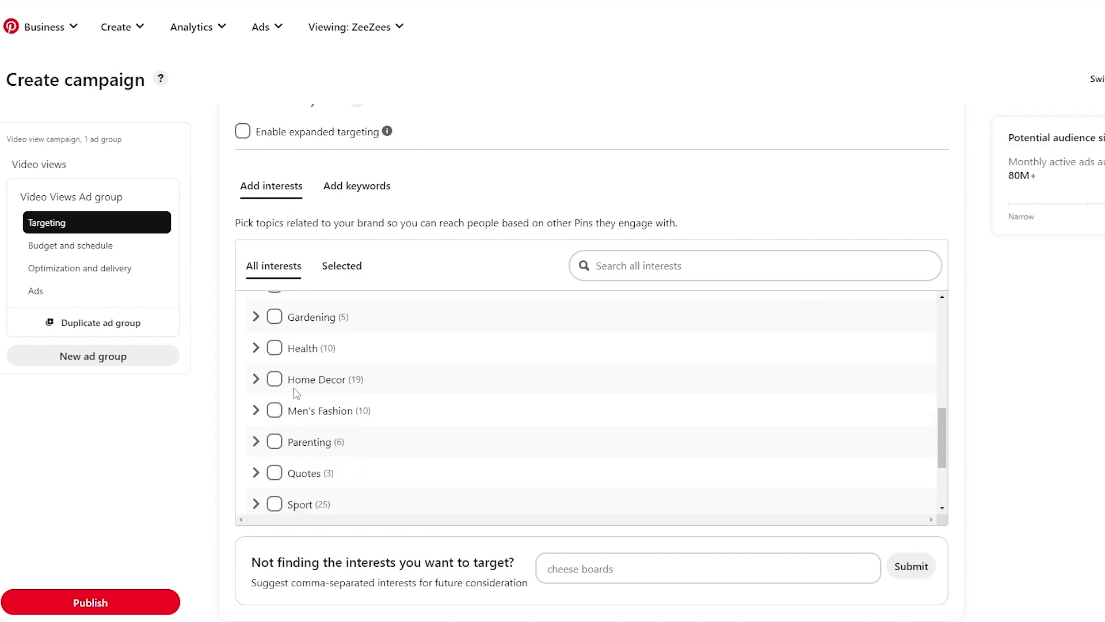
- Try the Men's Fashion interest to examine its subcategories and effect on the potential audience size, and deselect it
left_click(277, 414)
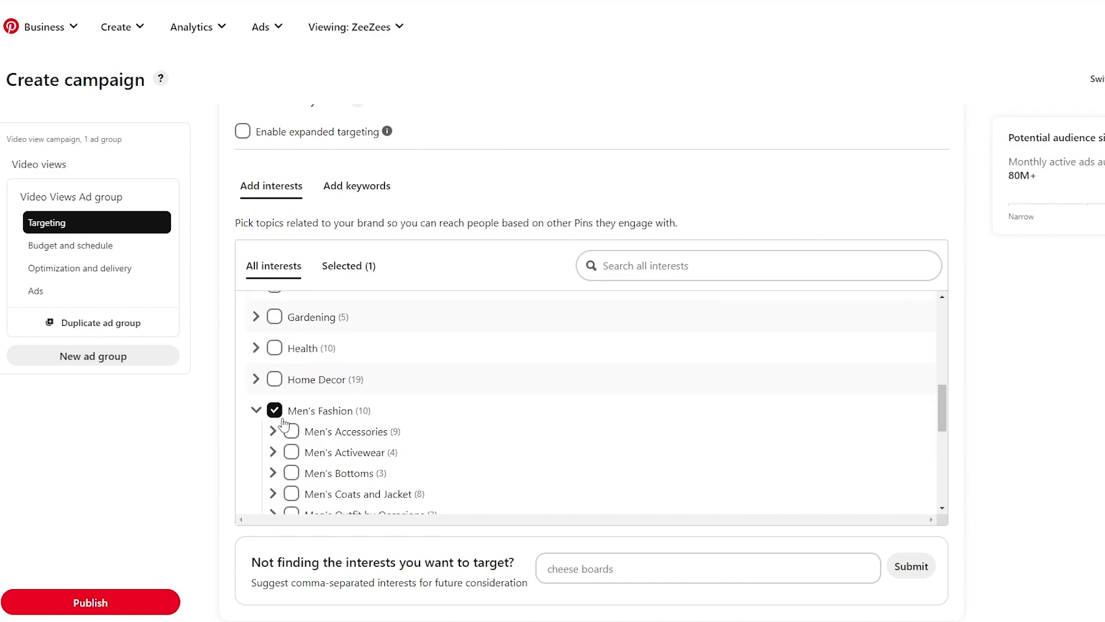
scroll(284, 423, "down", 2)
scroll(294, 363, "up", 1)
scroll(300, 463, "down", 1)
scroll(299, 472, "up", 1)
scroll(298, 477, "down", 1)
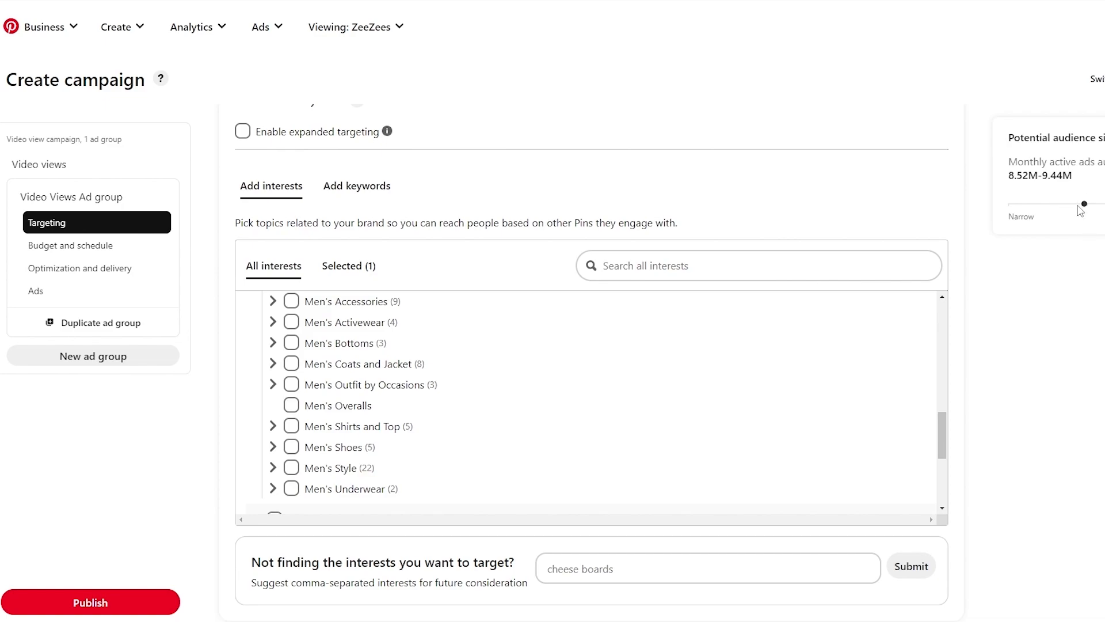
scroll(1080, 211, "up", 2)
scroll(570, 456, "down", 2)
scroll(299, 404, "down", 2)
scroll(252, 454, "up", 5)
scroll(257, 444, "down", 1)
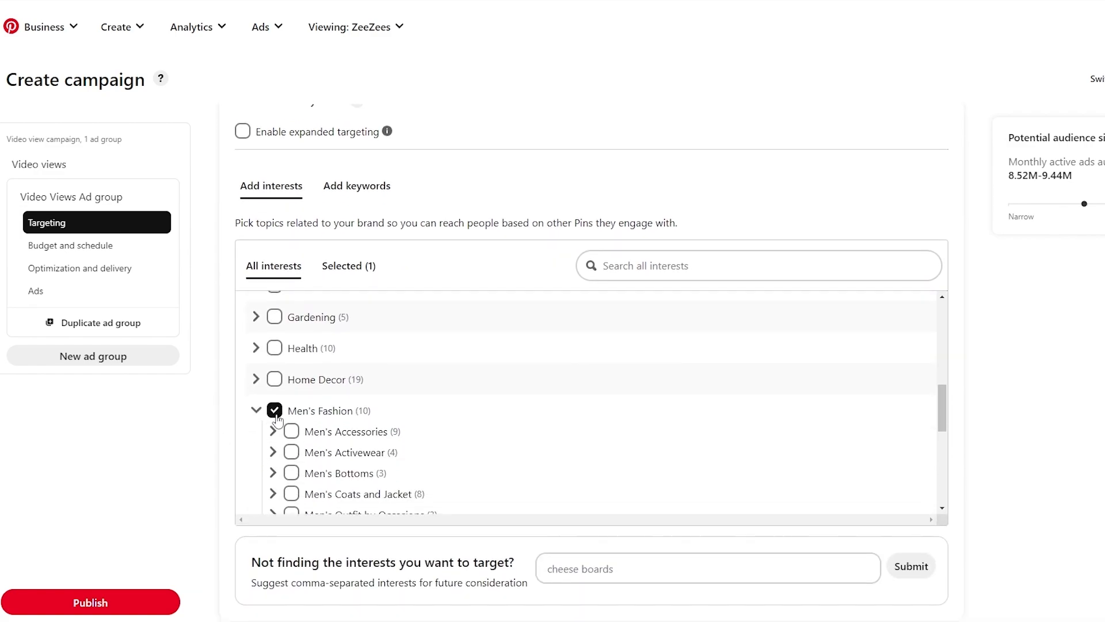
left_click(275, 410)
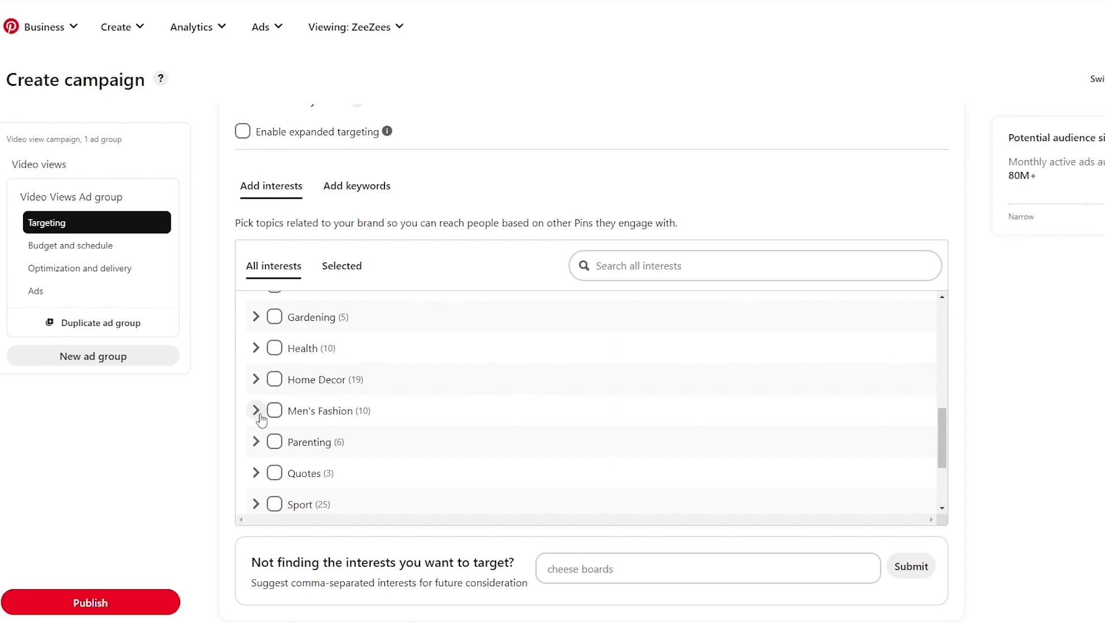
- Select the Women's Fashion interest and review its subcategories and the potential audience size
scroll(260, 419, "down", 3)
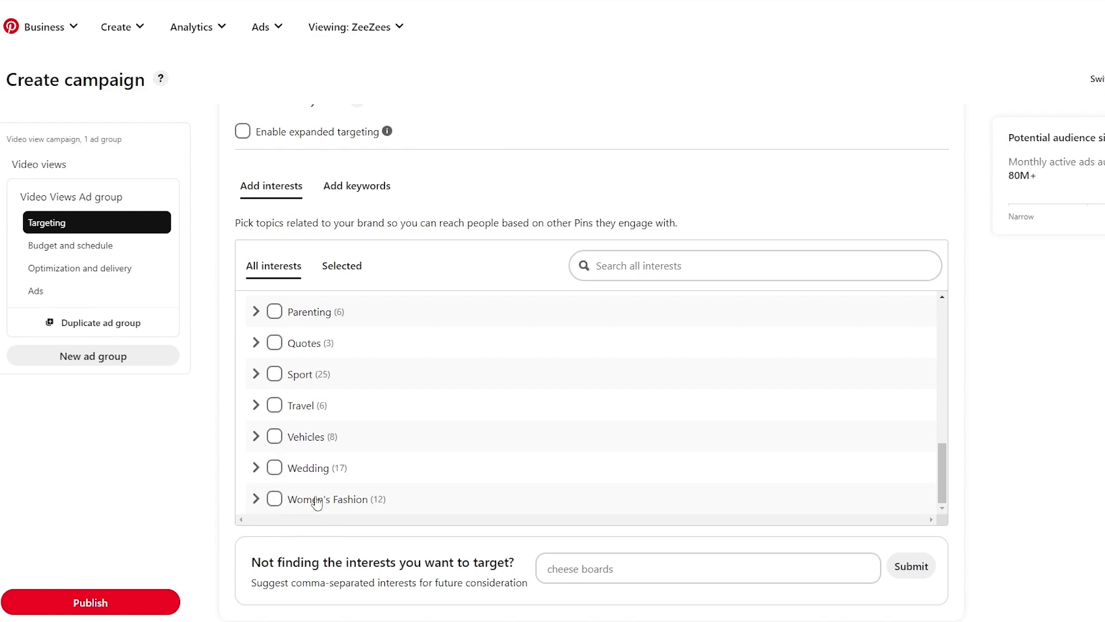
left_click(274, 499)
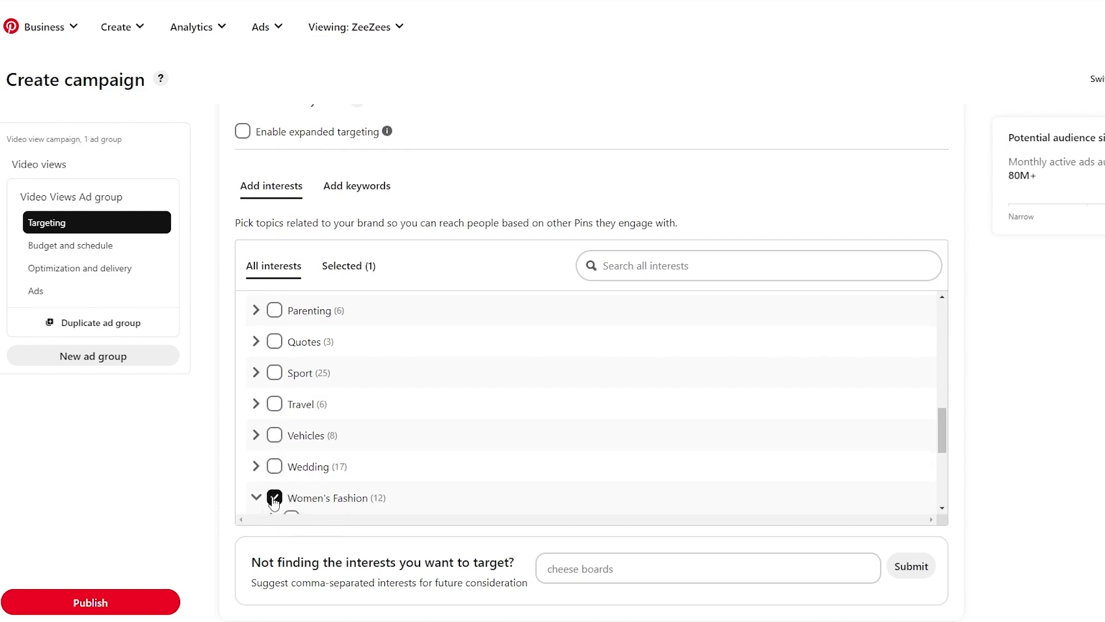
scroll(275, 501, "down", 3)
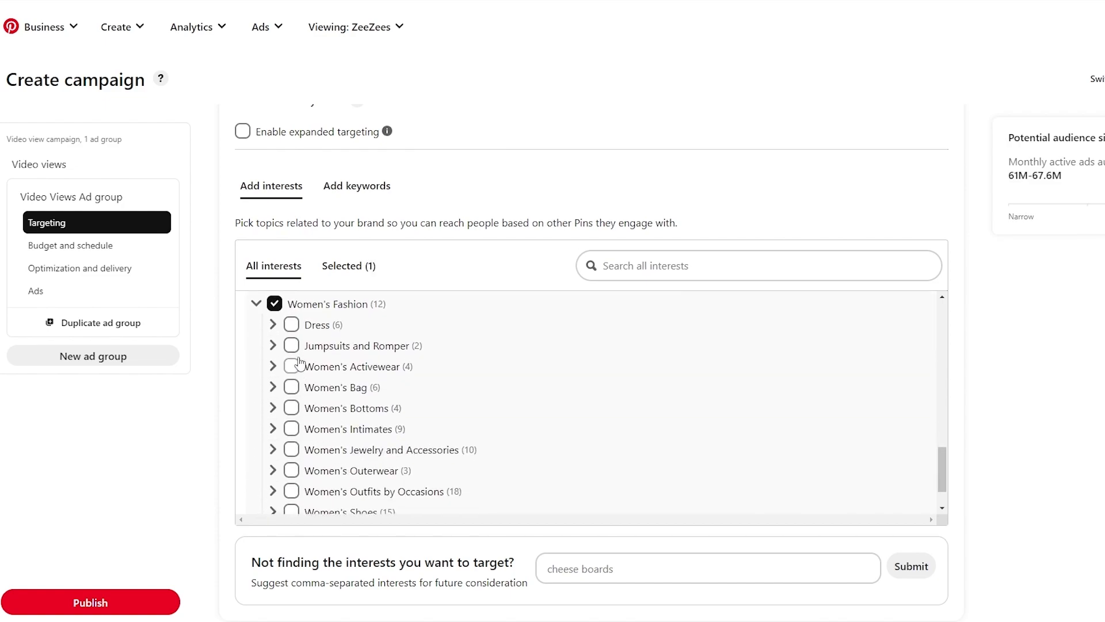
scroll(300, 370, "down", 1)
scroll(298, 334, "up", 3)
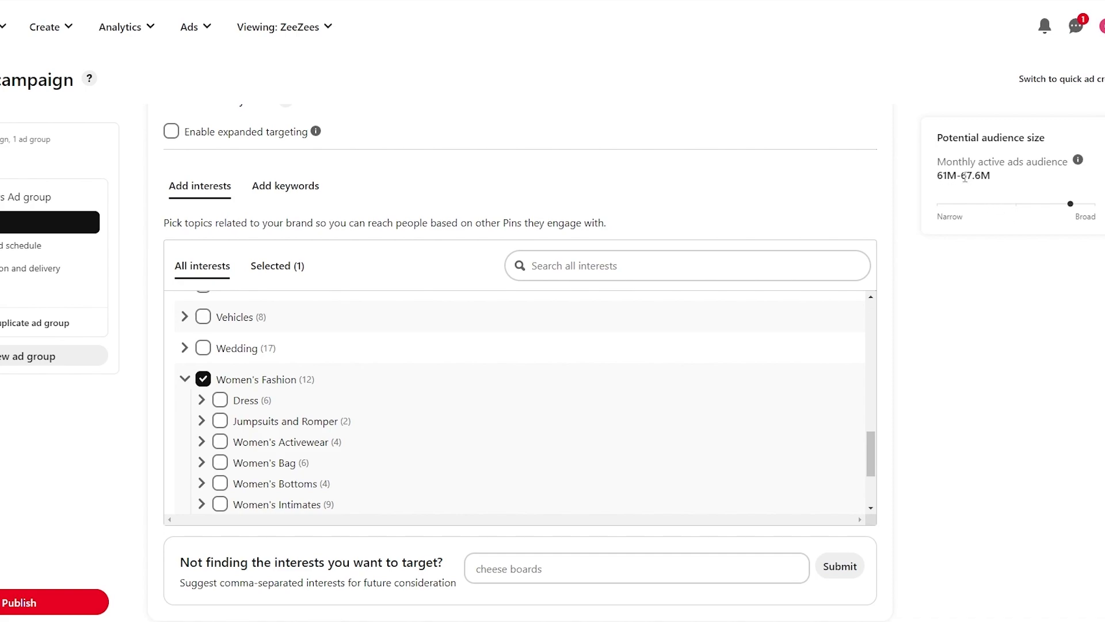
left_click_drag(939, 176, 972, 177)
scroll(328, 454, "down", 3)
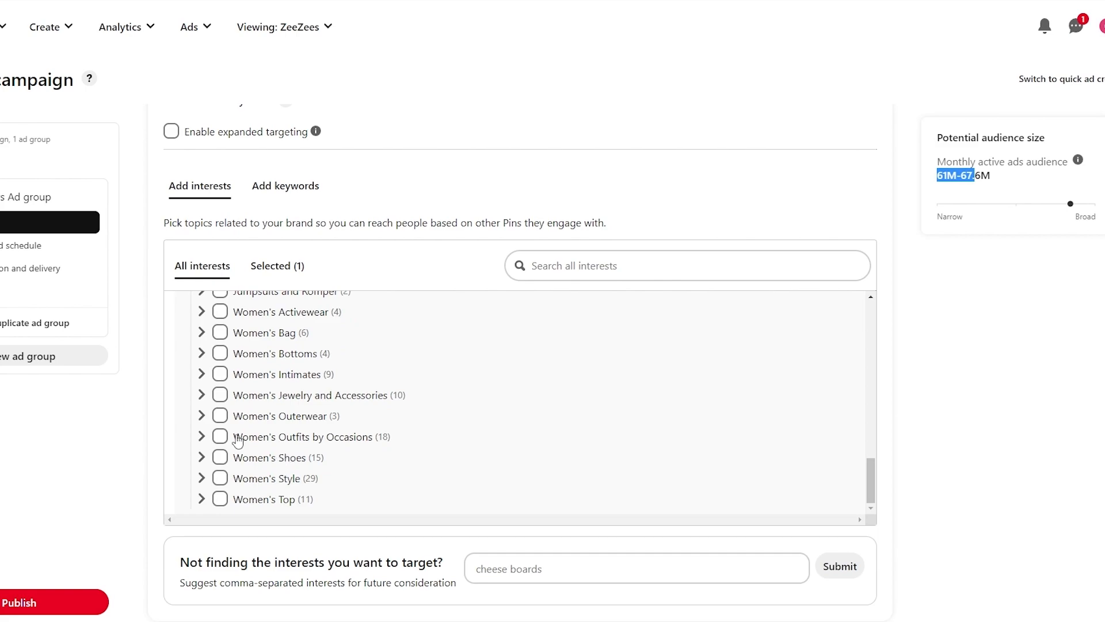
scroll(286, 354, "up", 1)
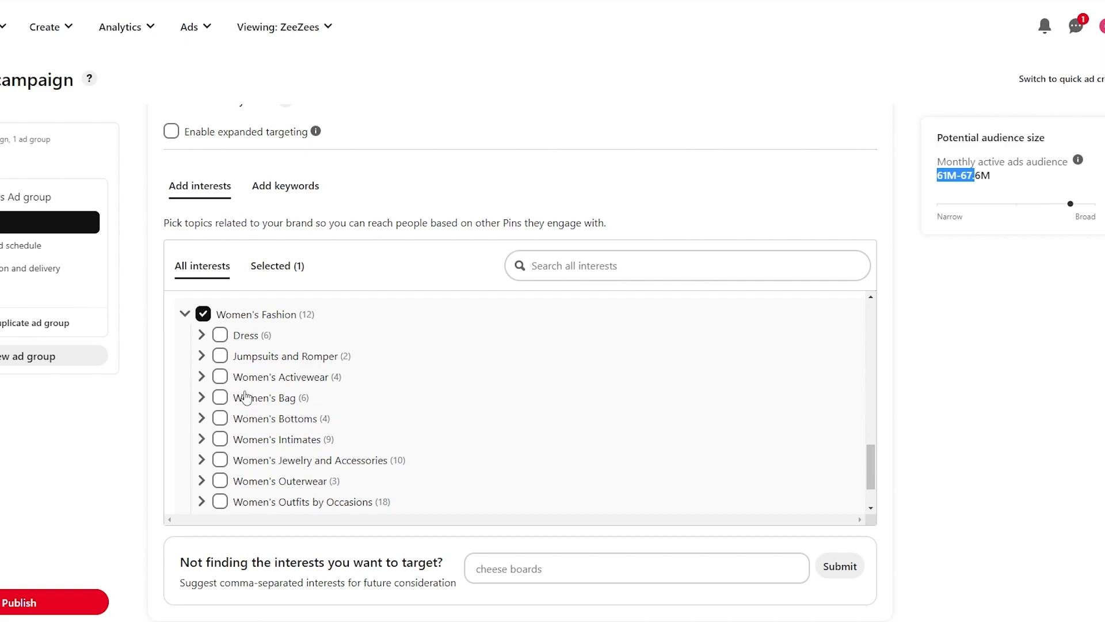
scroll(240, 439, "down", 1)
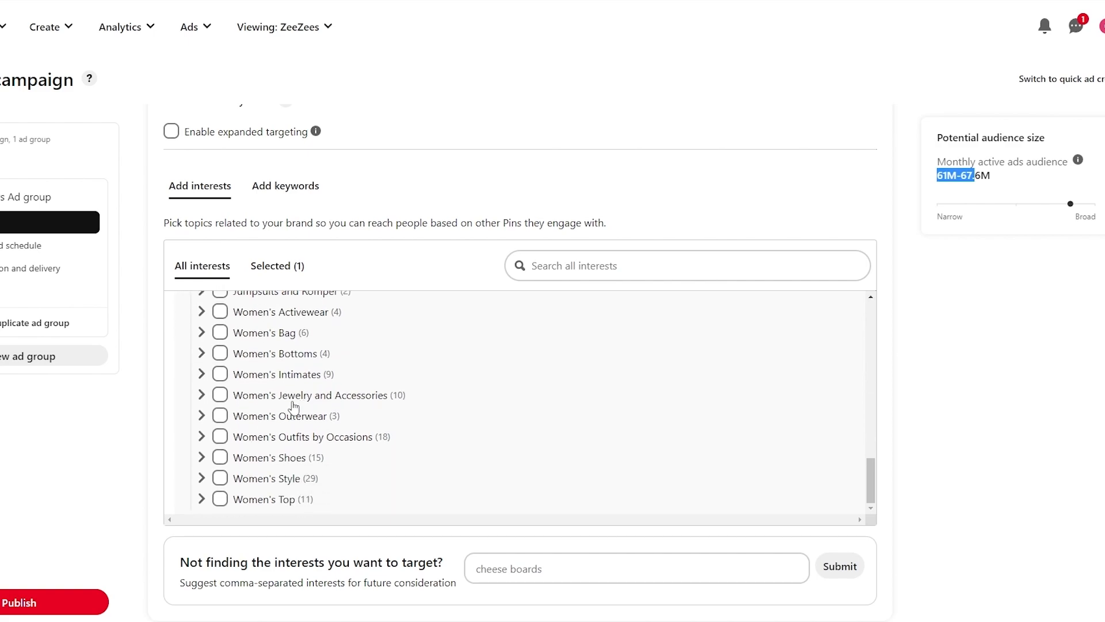
scroll(239, 434, "down", 1)
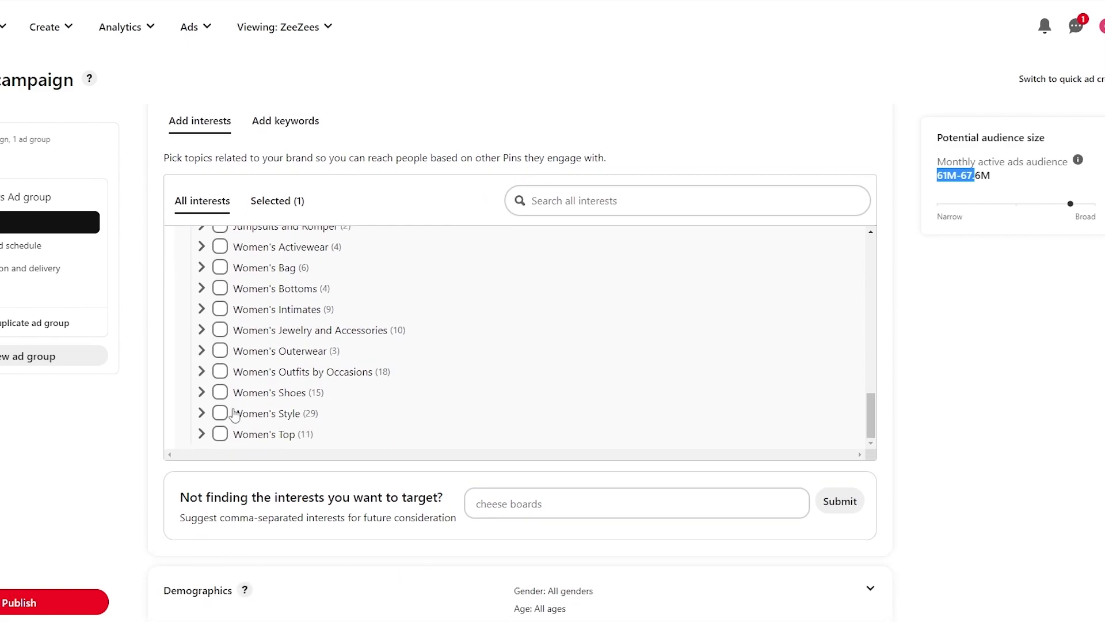
- Under Women's Outfits by Occasions, select the Airport Outfit, Back to School Outfit, Beach Outfit, and Business Outfit interests
left_click(221, 373)
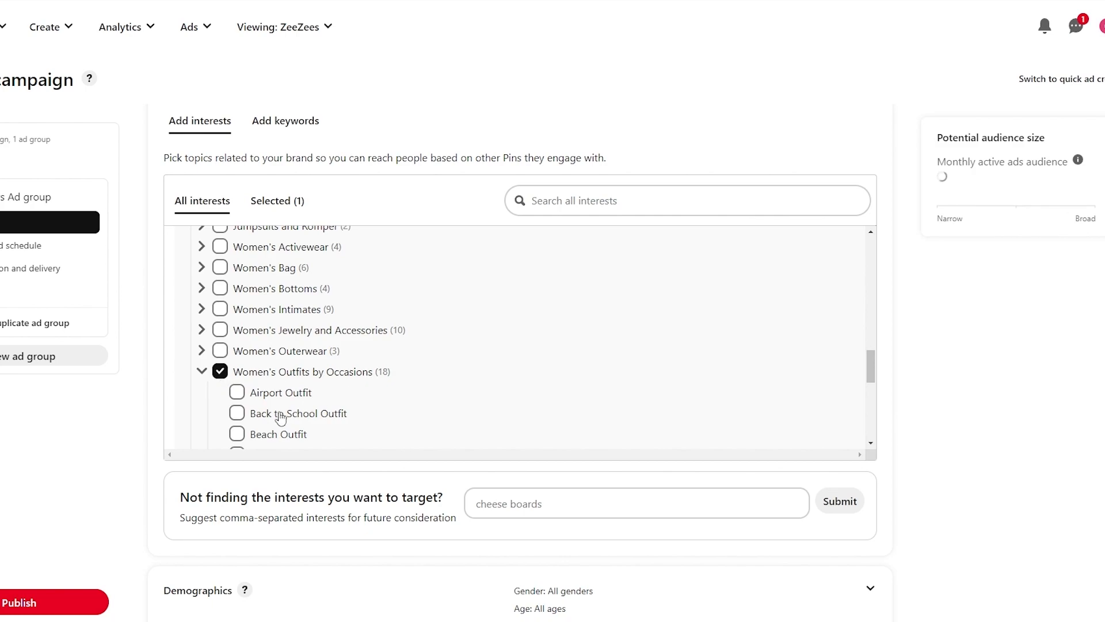
scroll(279, 413, "down", 3)
scroll(267, 426, "down", 1)
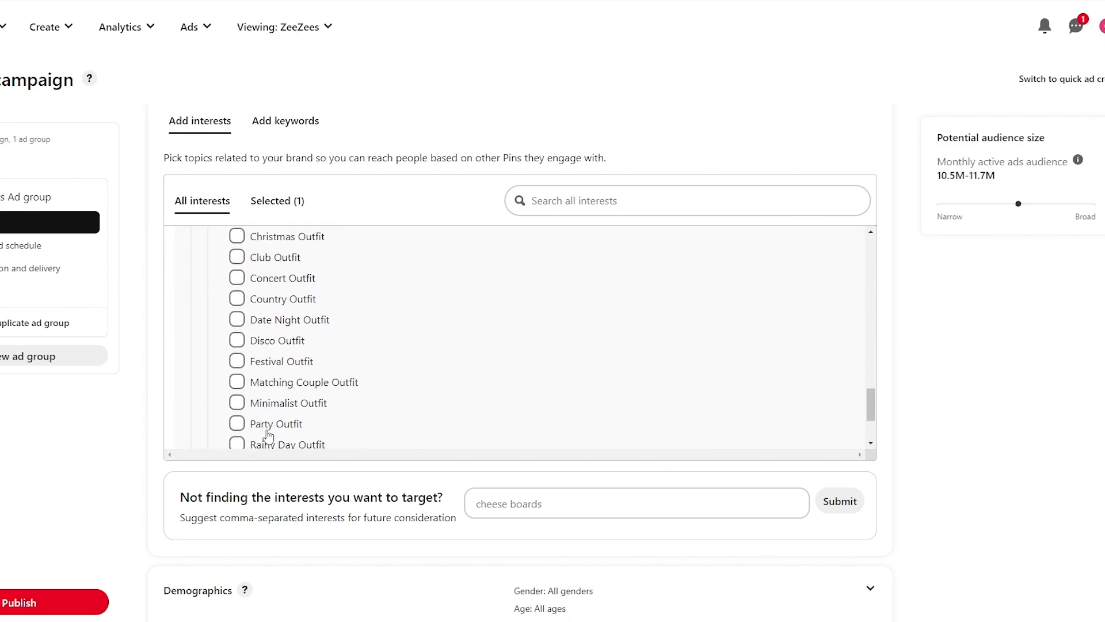
scroll(247, 345, "up", 3)
left_click(238, 330)
left_click(236, 348)
left_click(237, 369)
left_click(237, 389)
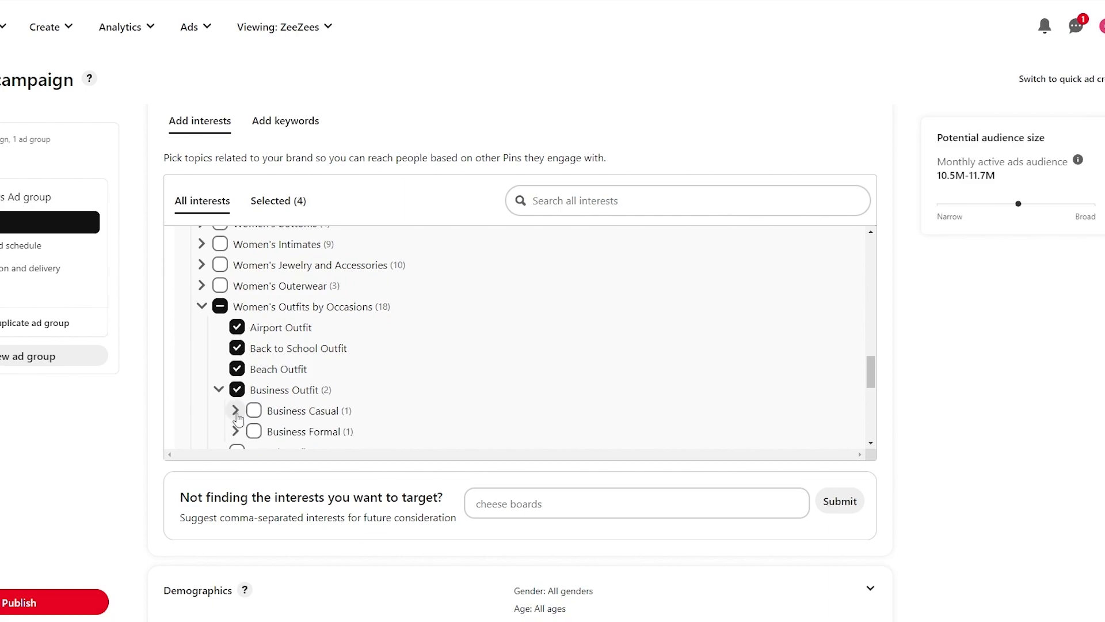
- Add the Blazer Outfit, Women's Suits, and Casual, Christmas, Club, Concert, Country, and Date Night Outfit interests
scroll(282, 345, "down", 5)
left_click(271, 277)
left_click(236, 298)
left_click(237, 319)
left_click(237, 340)
left_click(237, 361)
left_click(236, 382)
left_click(236, 403)
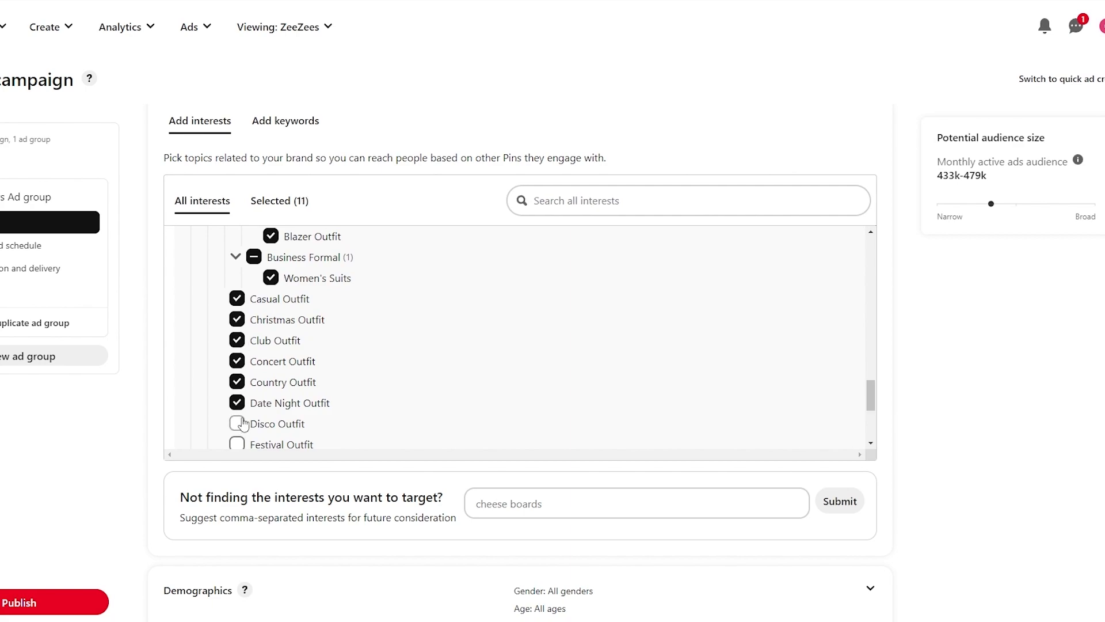
- Under Women's Shoes, select Booties, Knee High, Western, and Winter Boots, Moccasins, and Flat Shoes, and check the potential audience size
scroll(240, 297, "down", 2)
left_click(253, 260)
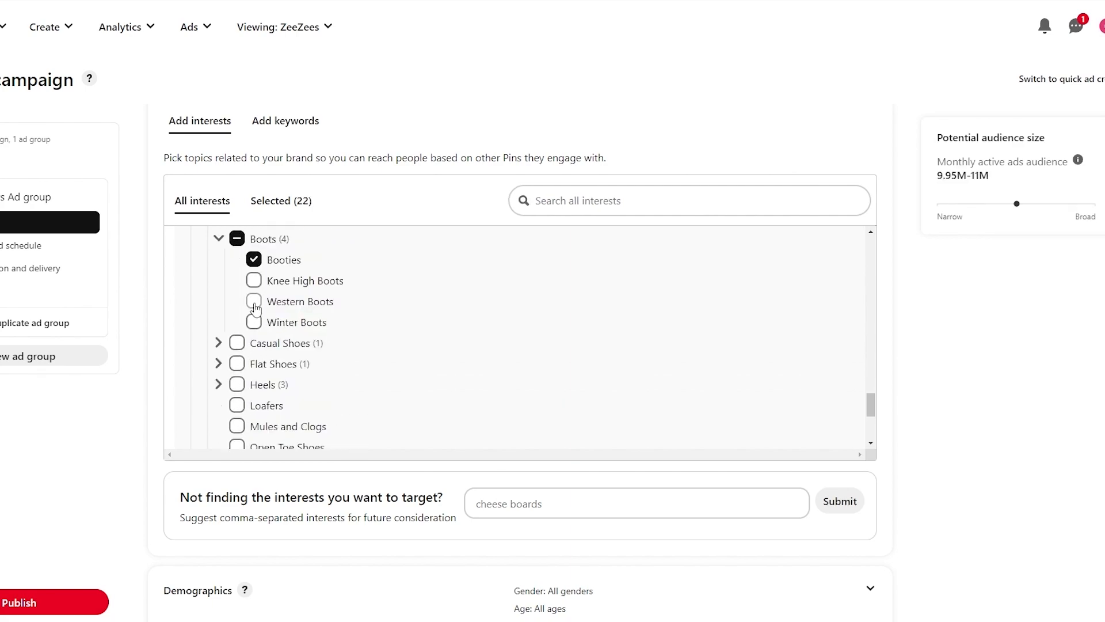
left_click(253, 280)
left_click(253, 301)
left_click(253, 322)
left_click(237, 343)
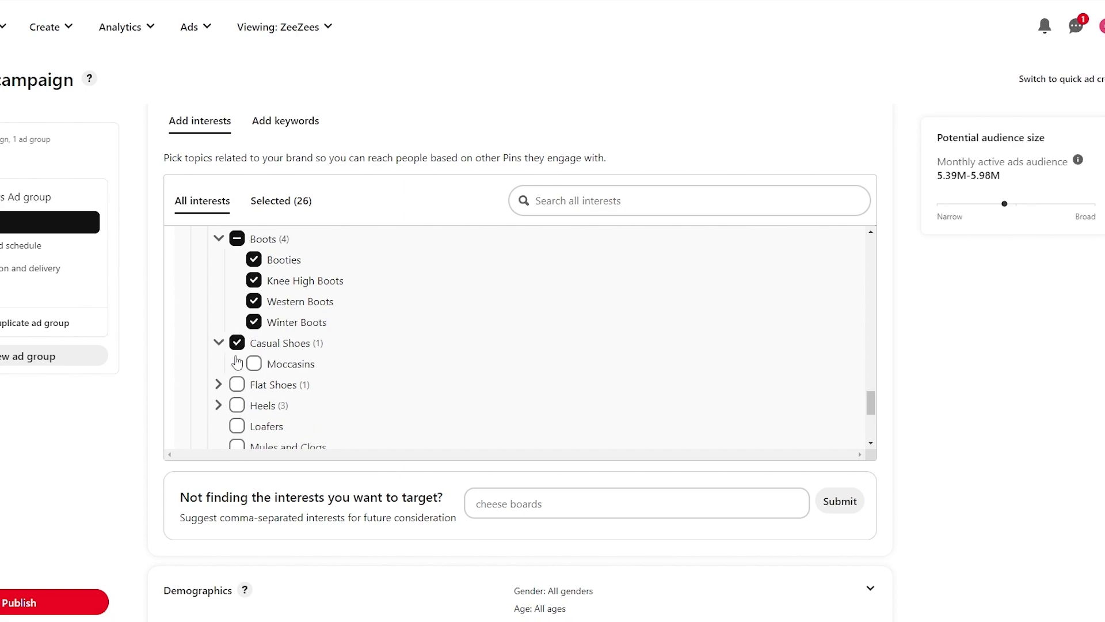
left_click(254, 364)
left_click(237, 384)
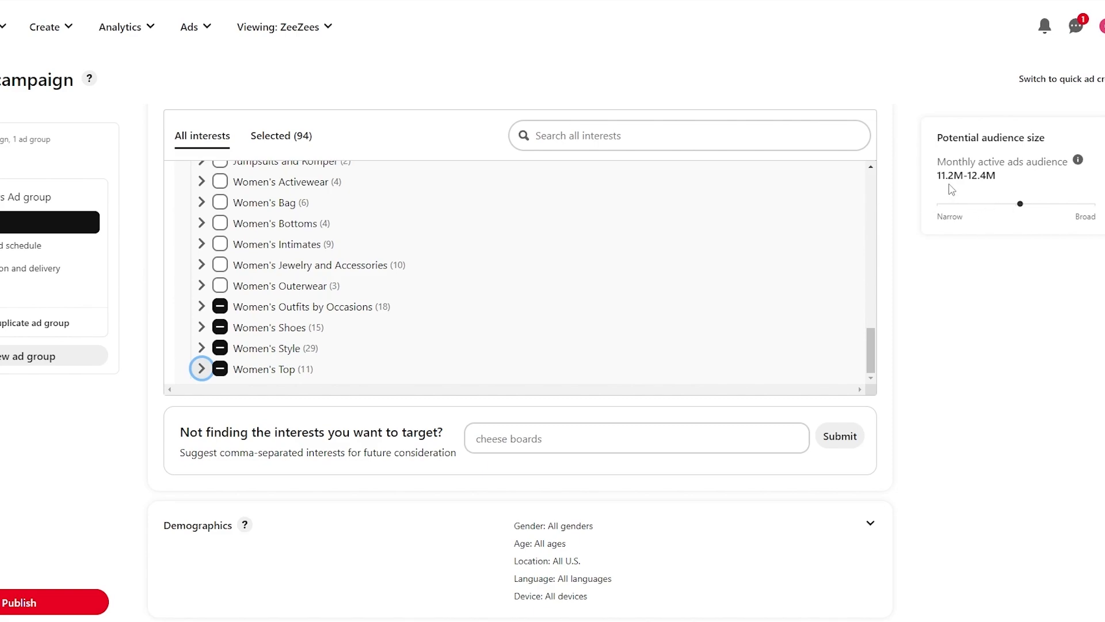
left_click_drag(938, 177, 989, 178)
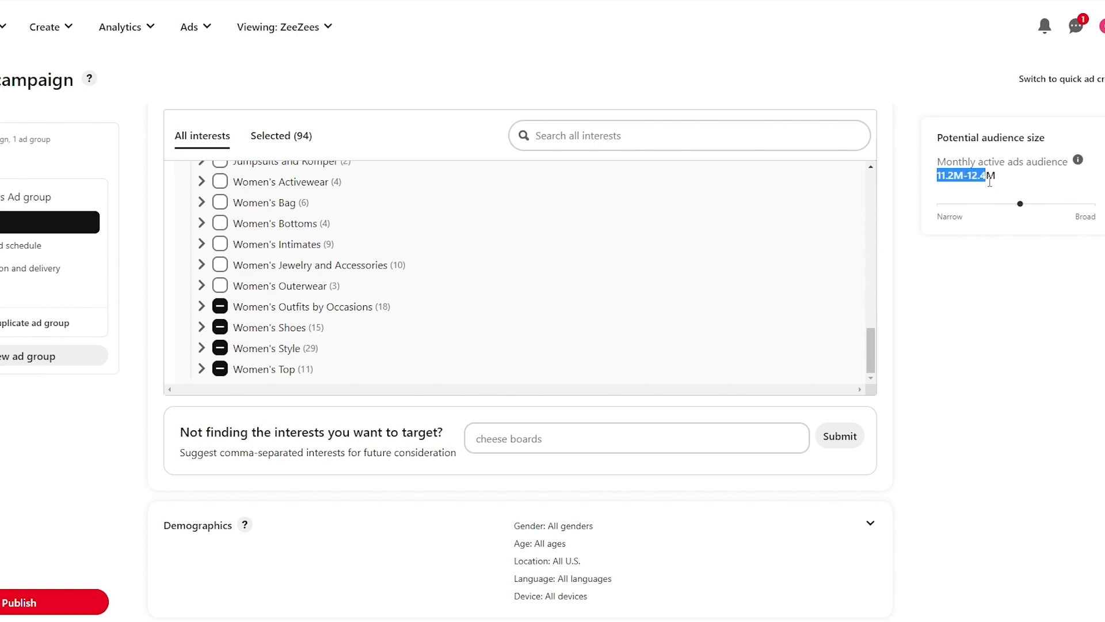
left_click(1009, 191)
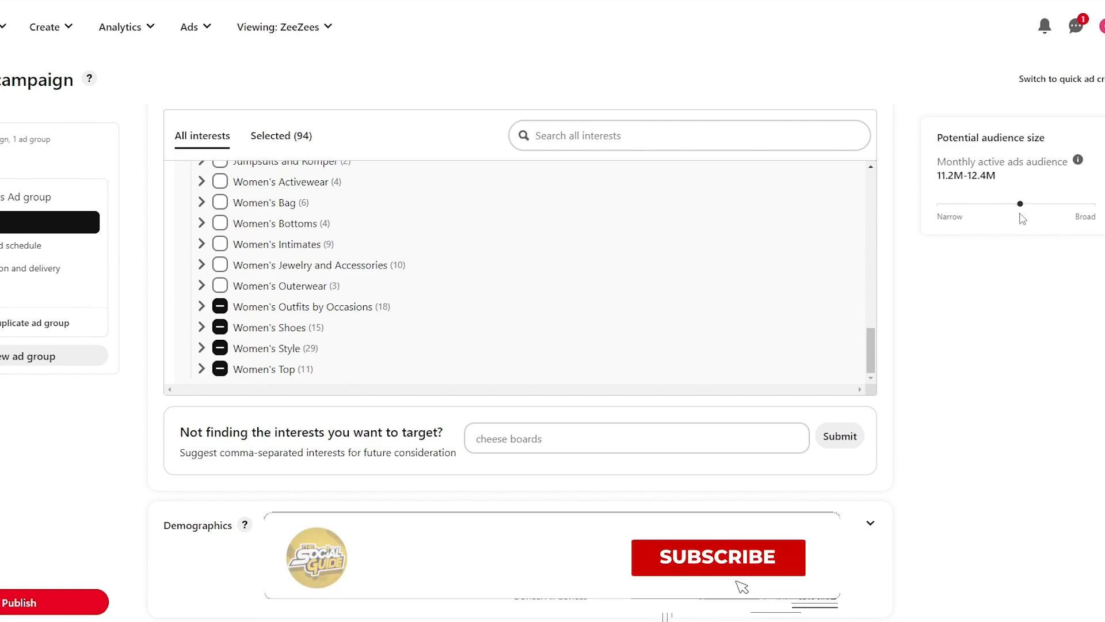
- Submit "women outfits" as a suggested interest for future consideration
scroll(765, 239, "down", 2)
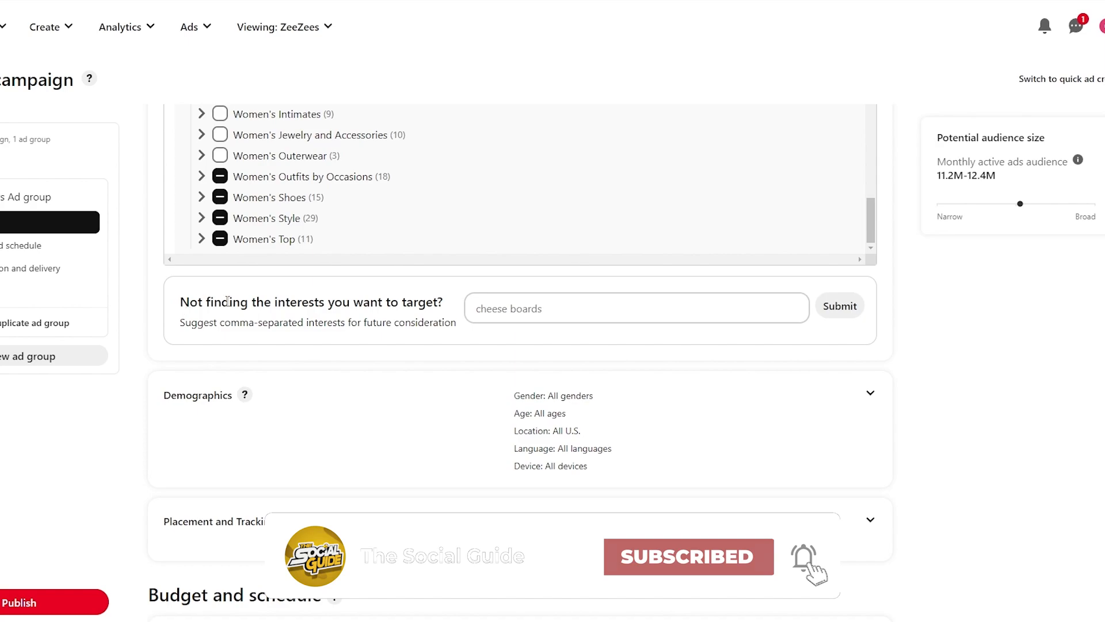
left_click(503, 314)
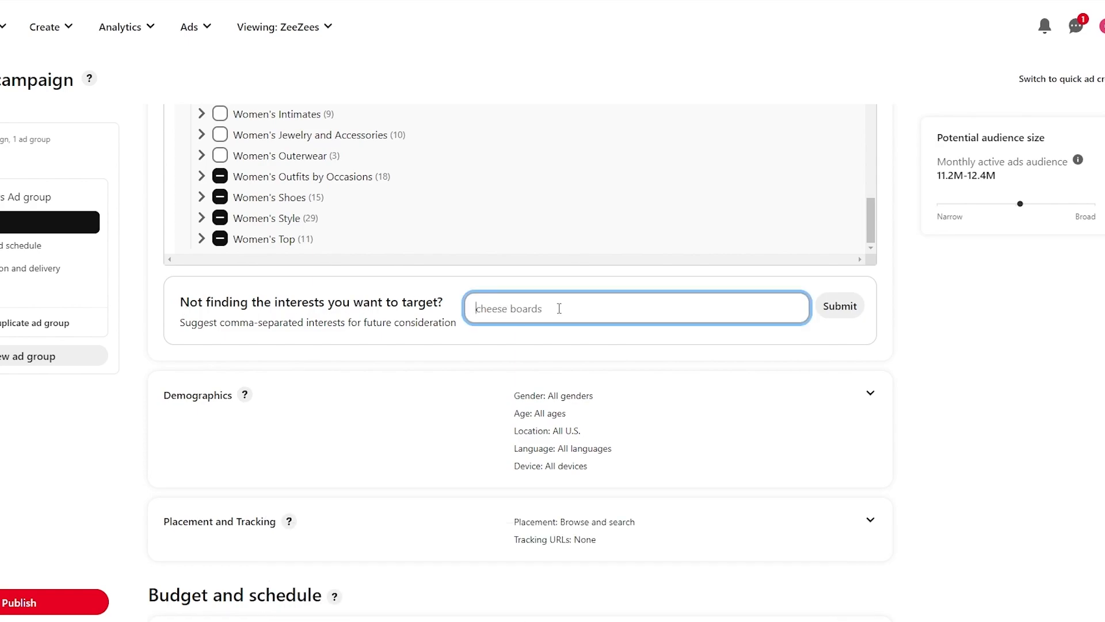
type("women o")
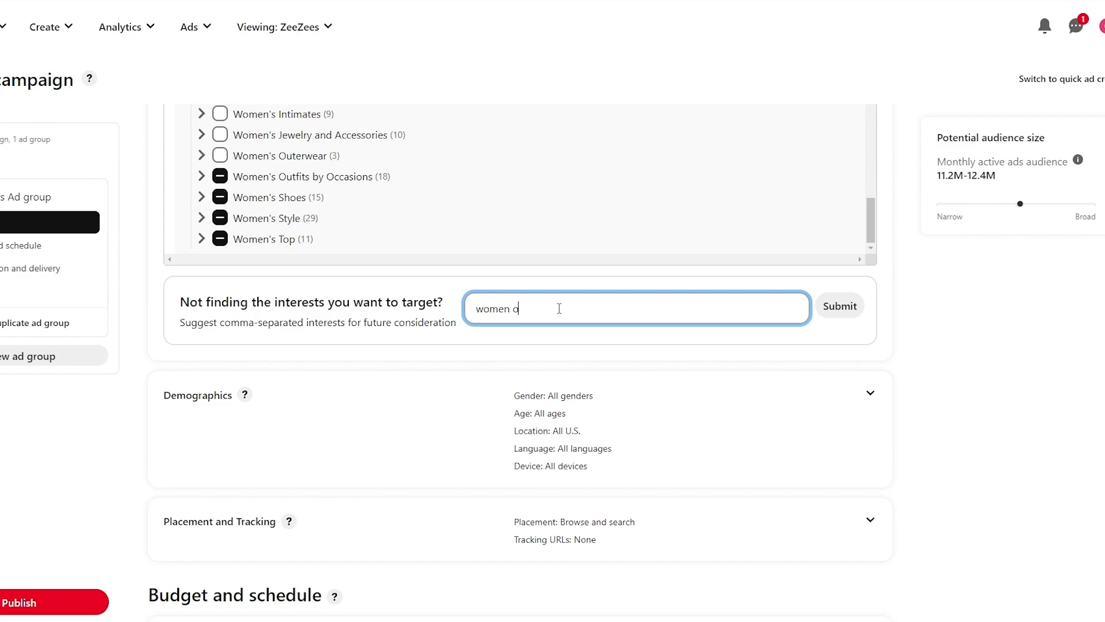
type("utfits")
left_click(840, 307)
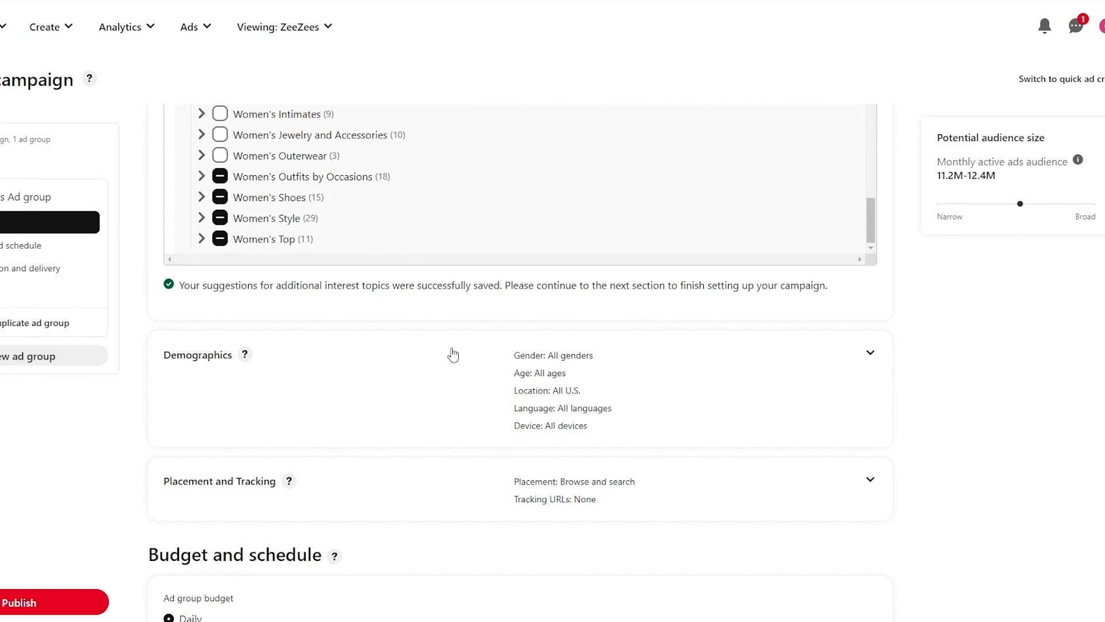
scroll(451, 353, "down", 1)
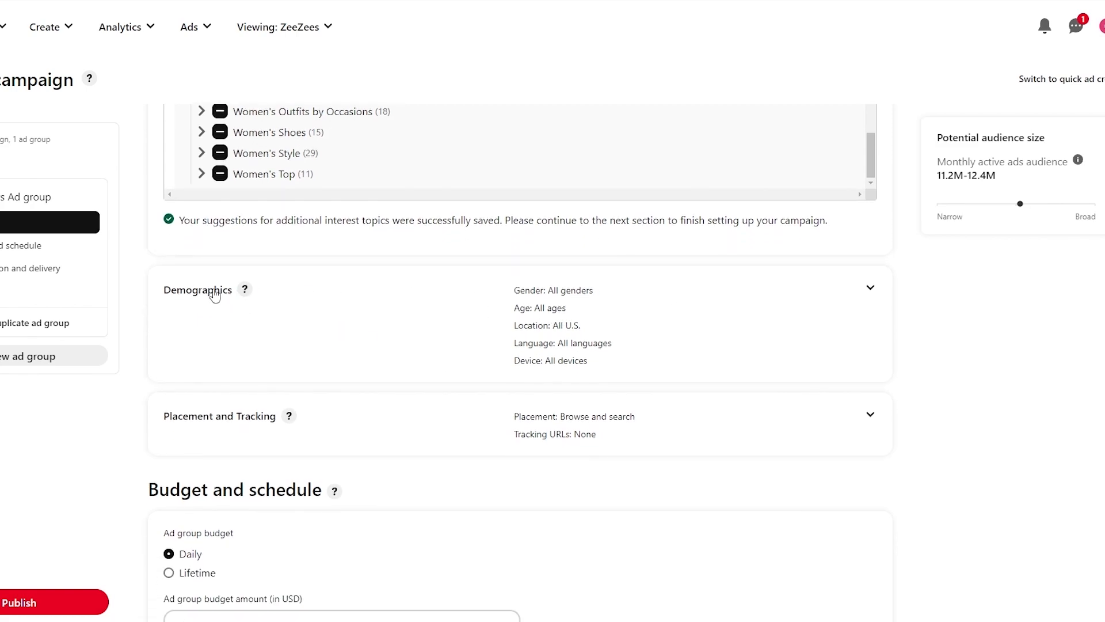
- In the Demographics settings, restrict the targeted genders to Female only, excluding Male and Unspecified
left_click(786, 313)
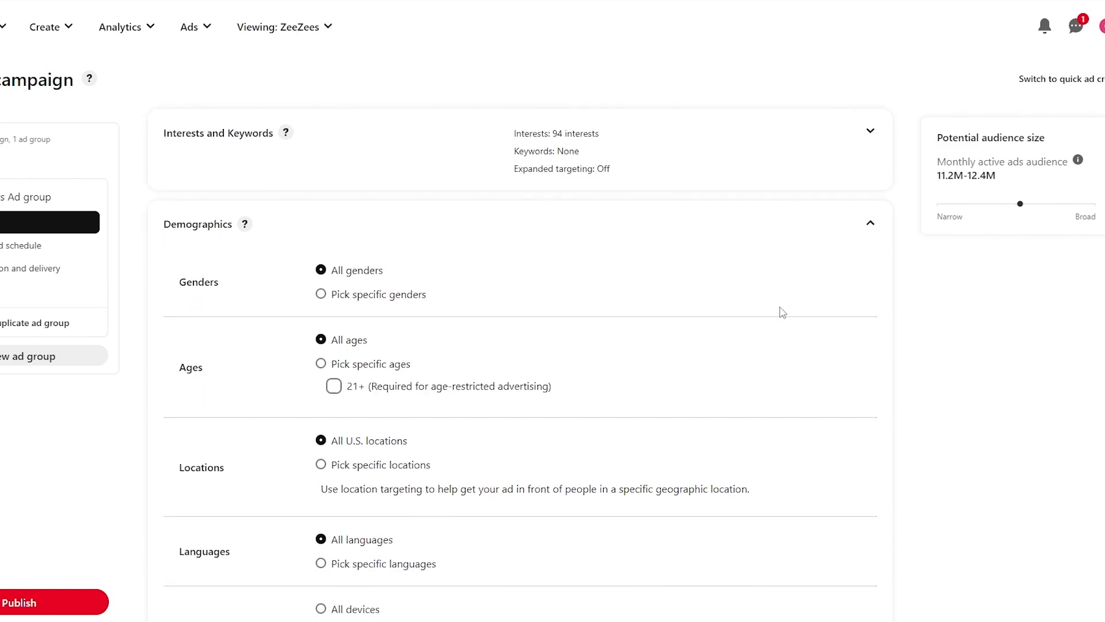
left_click(320, 294)
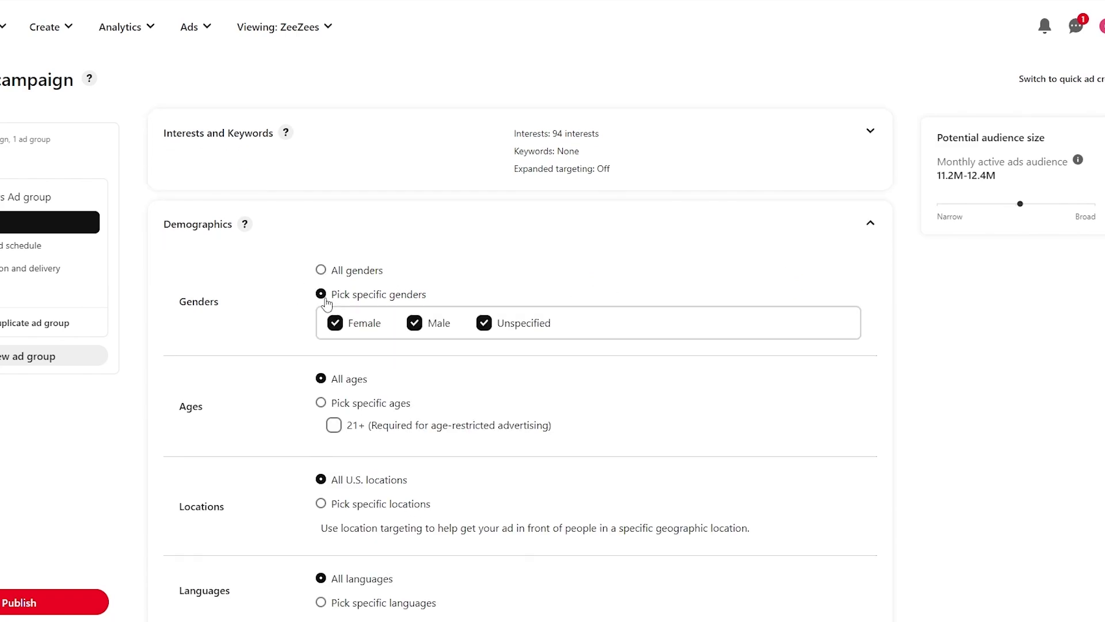
left_click(414, 323)
left_click(482, 325)
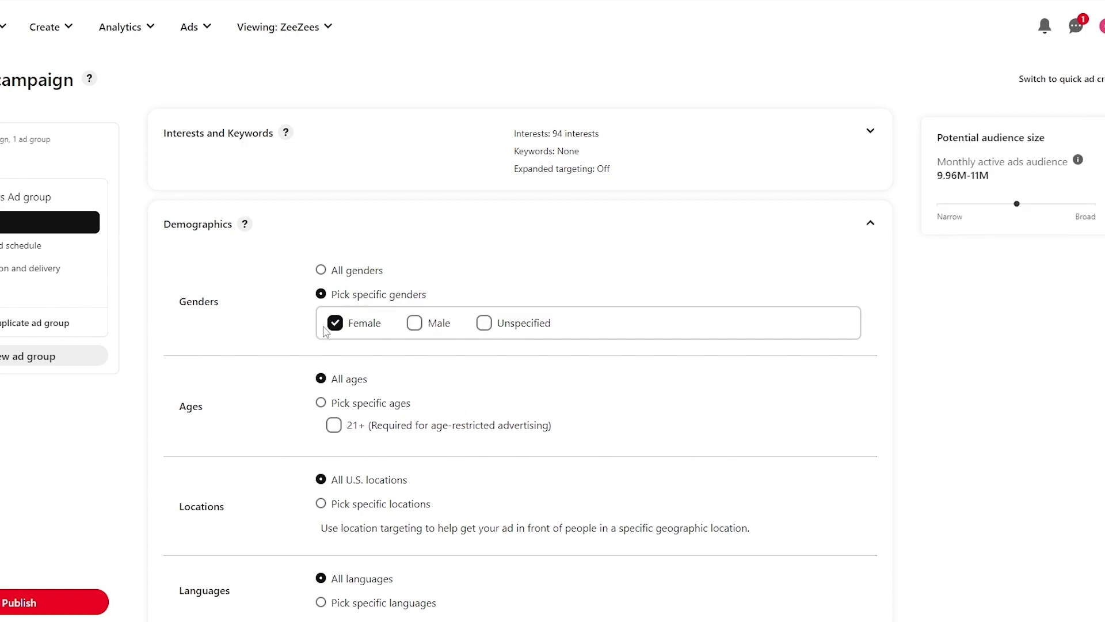
- Switch age targeting to specific ages and apply the 21+ restriction for age-restricted advertising
scroll(325, 331, "down", 1)
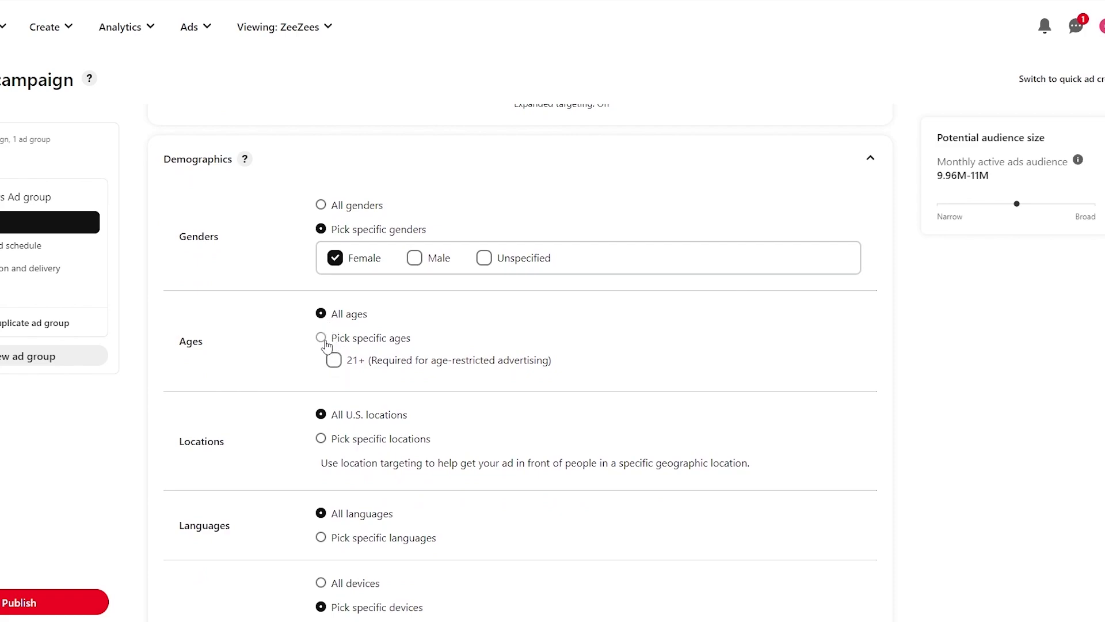
left_click(321, 338)
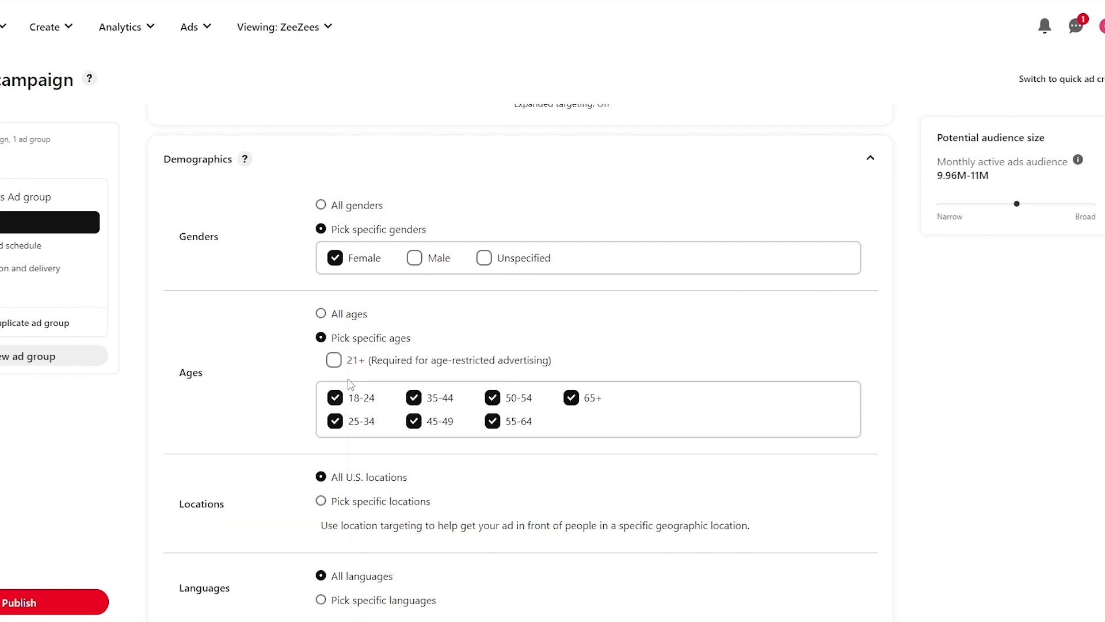
left_click(335, 361)
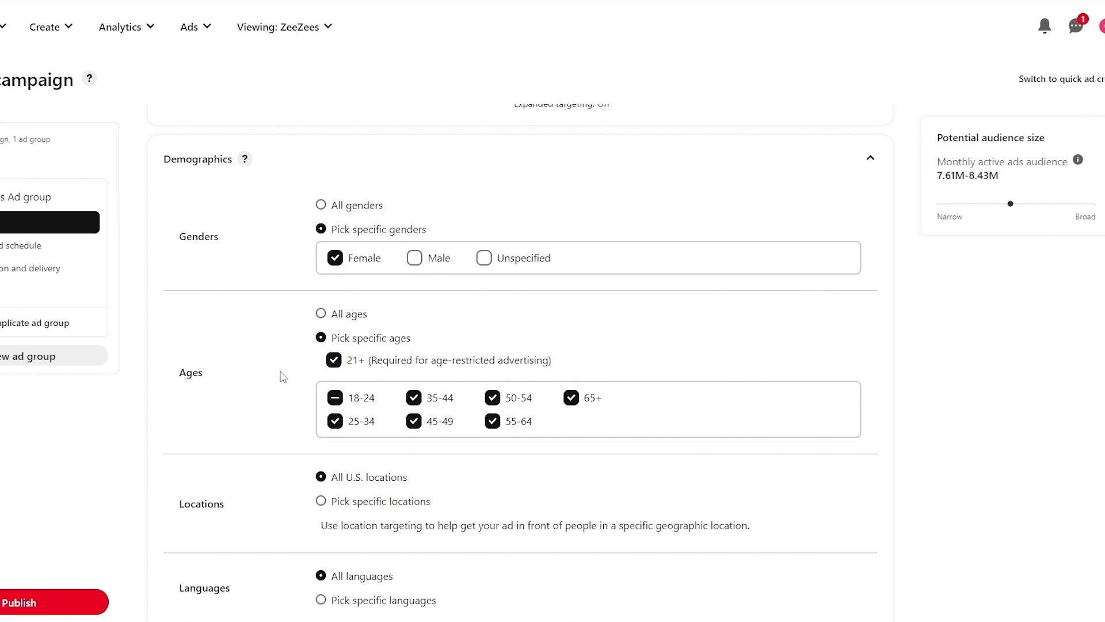
- Switch to specific locations, search for Boston and target the Boston (Manchester) metro, and check the potential audience size
scroll(283, 377, "down", 3)
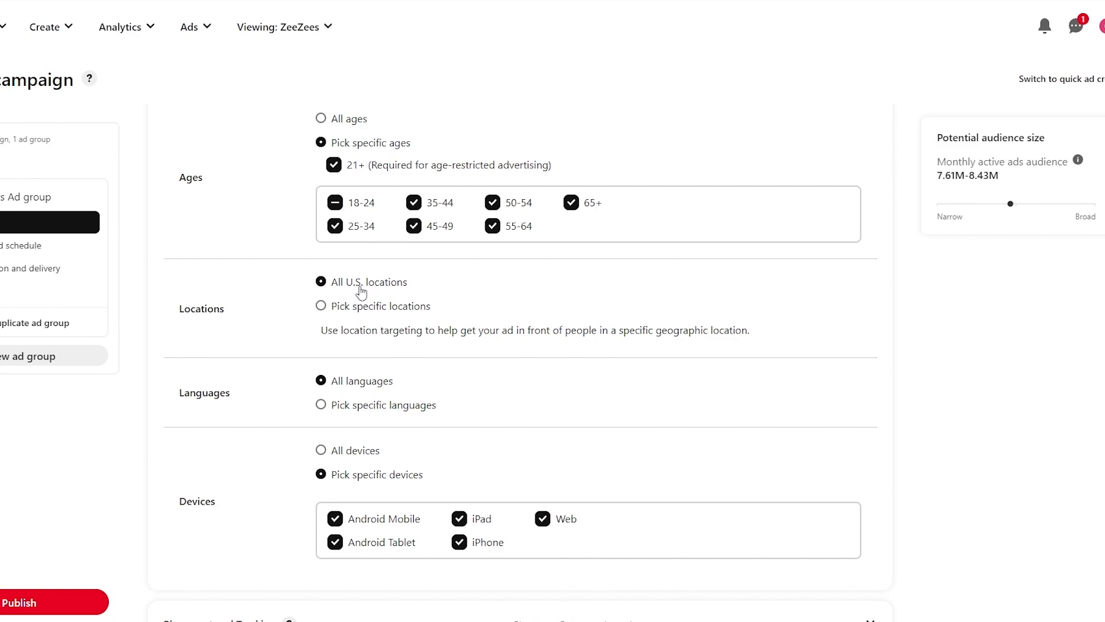
left_click(321, 306)
scroll(324, 311, "down", 2)
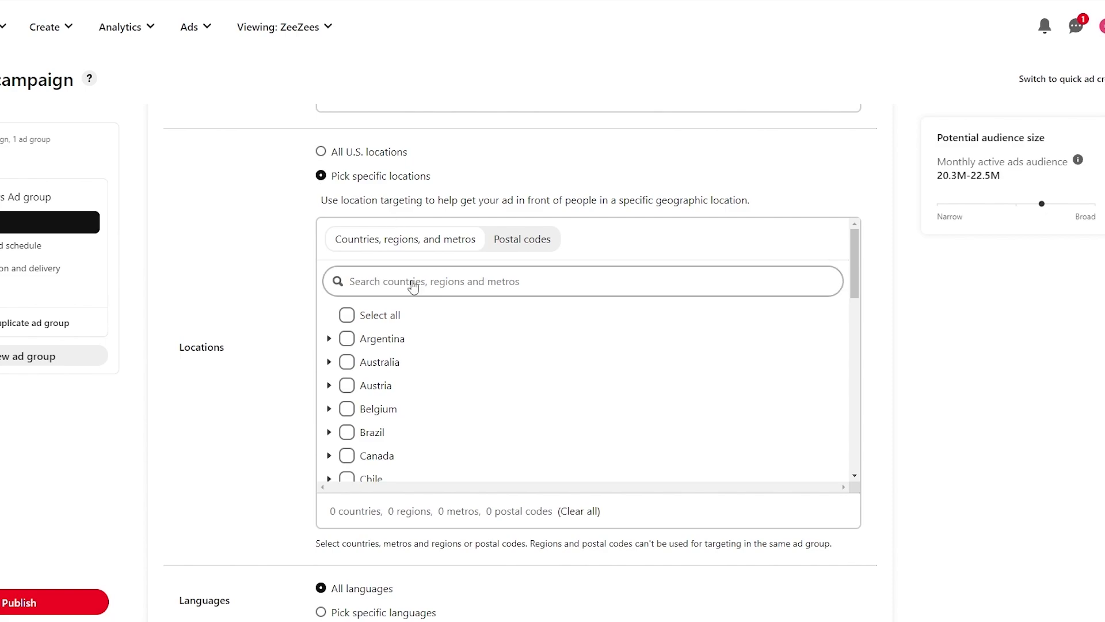
scroll(387, 299, "down", 1)
scroll(384, 320, "up", 1)
left_click(390, 276)
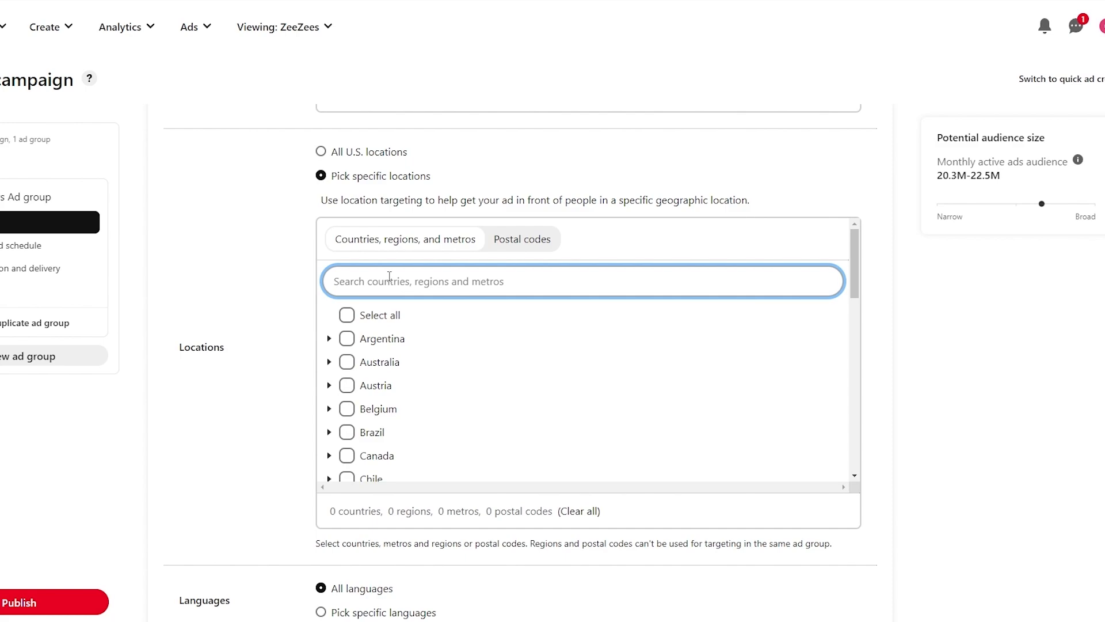
type("Boston")
left_click(362, 348)
left_click(377, 361)
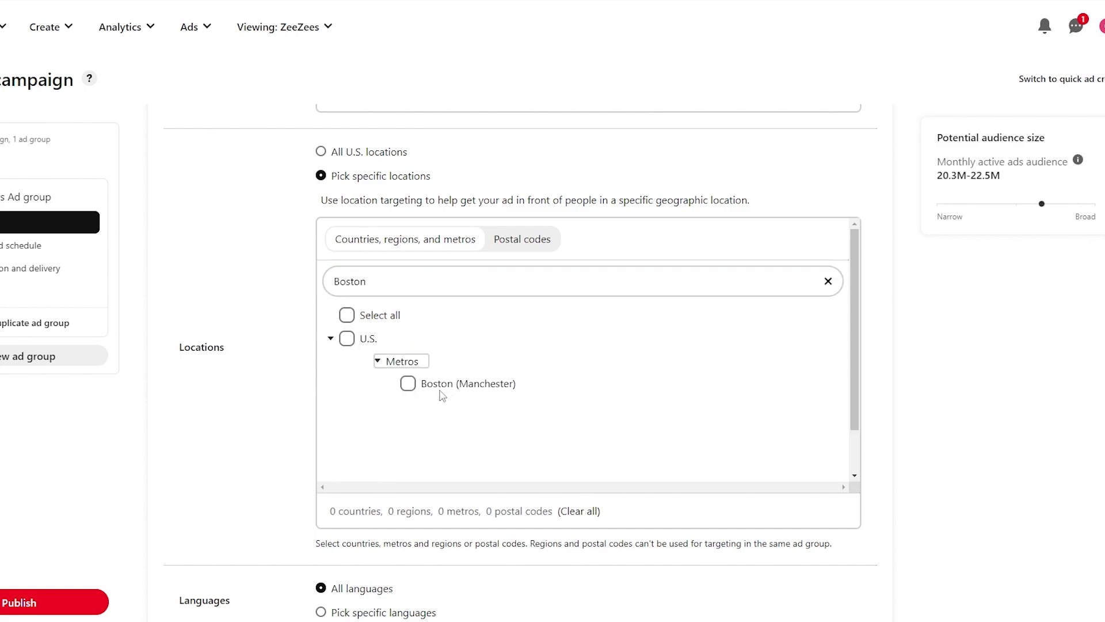
left_click(409, 385)
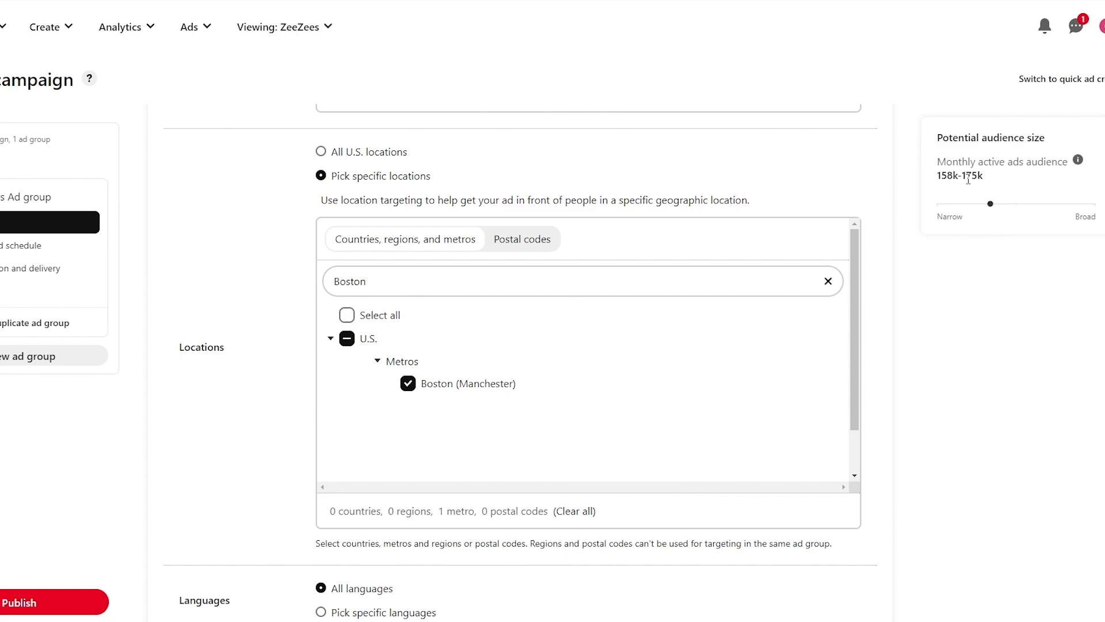
left_click_drag(939, 177, 967, 178)
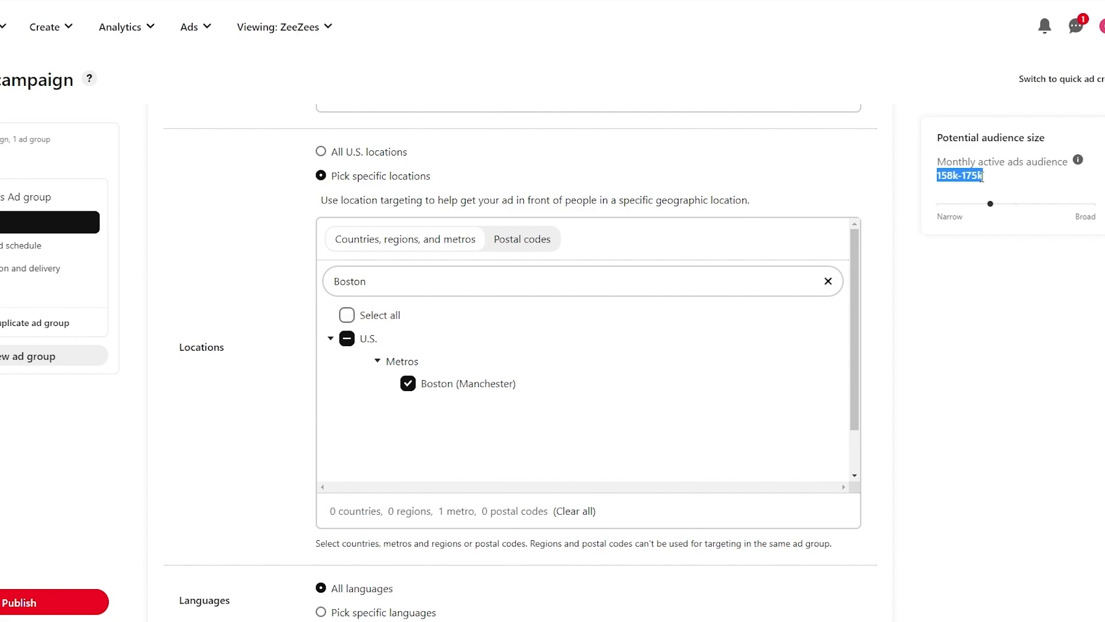
- Search the locations for "New york" and add both the New York metro and the New York region
left_click(372, 281)
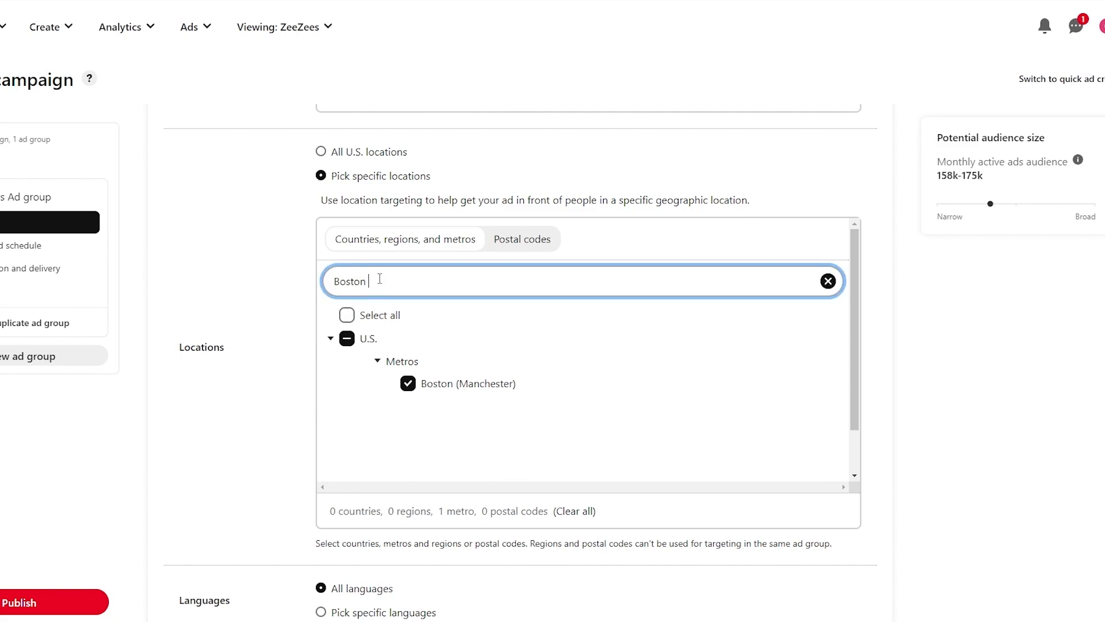
key("ctrl+a")
type("New york")
left_click(408, 384)
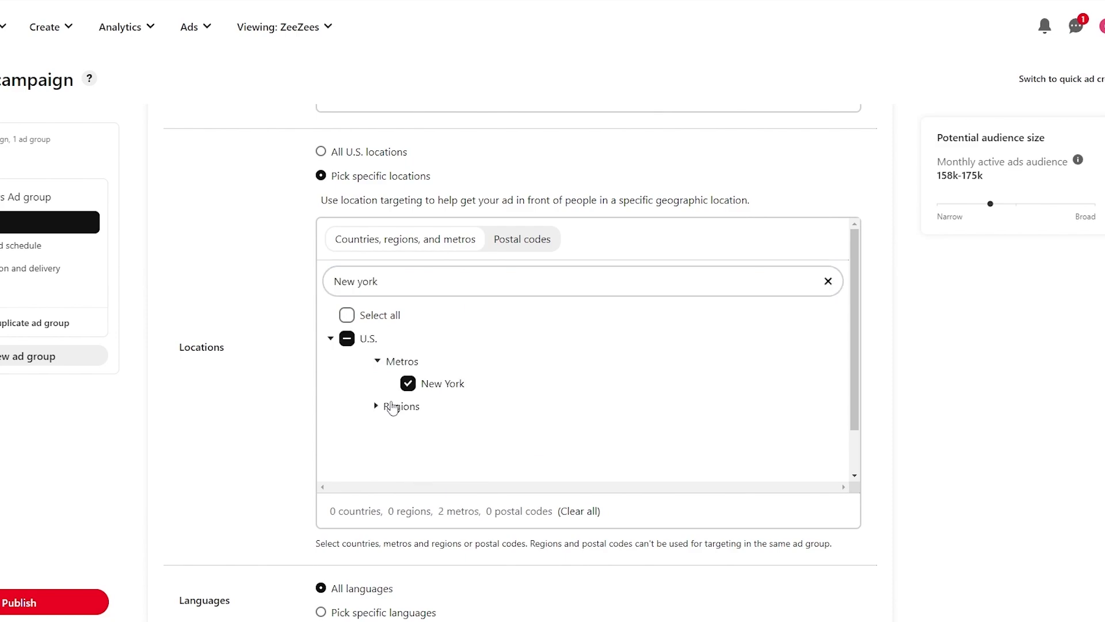
left_click(376, 407)
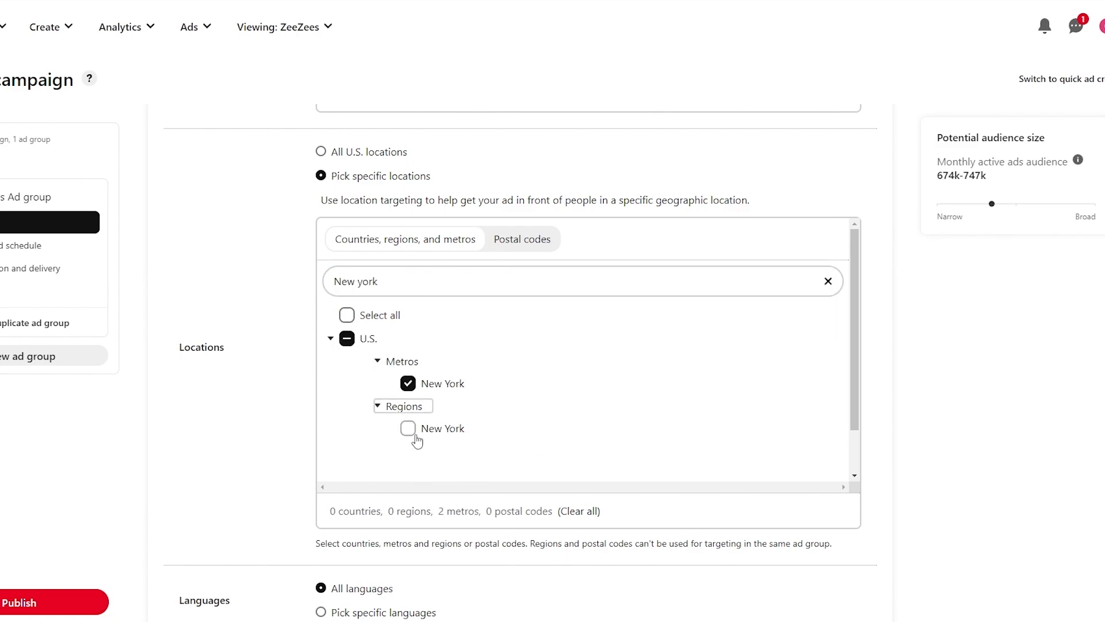
left_click(408, 429)
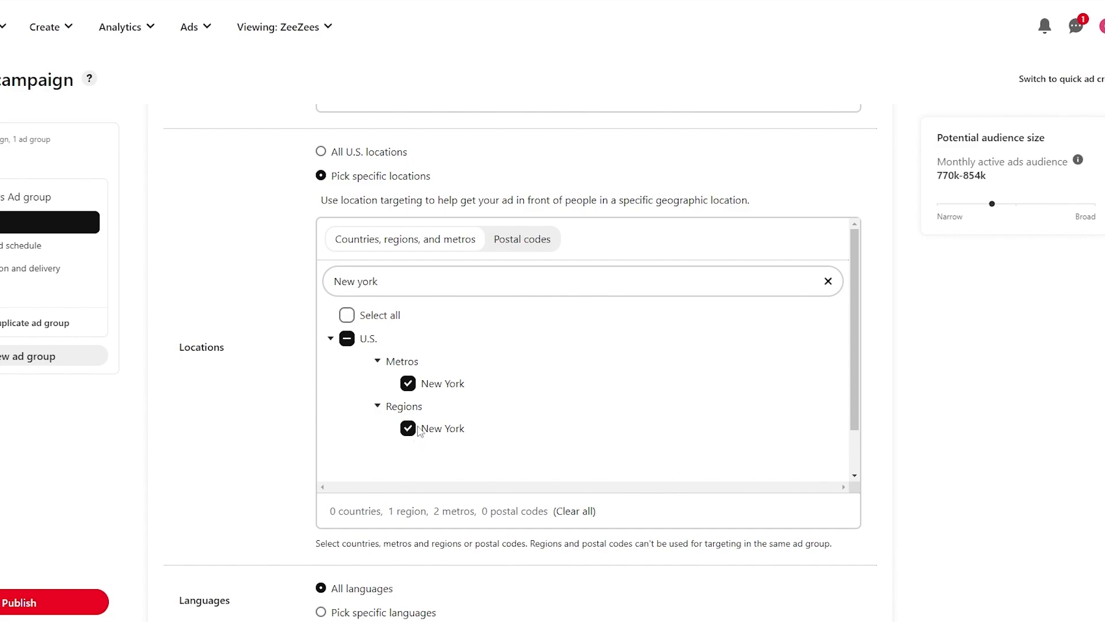
left_click(331, 338)
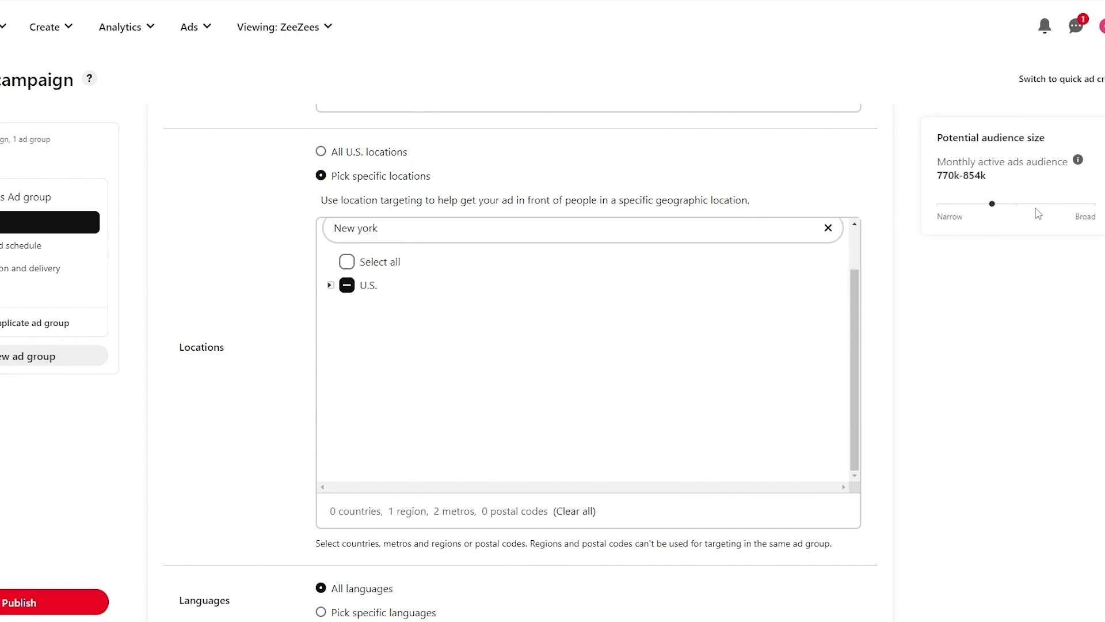
- Review the language and device targeting, the ad placement options, and the ad group tracking URL fields
scroll(279, 407, "down", 2)
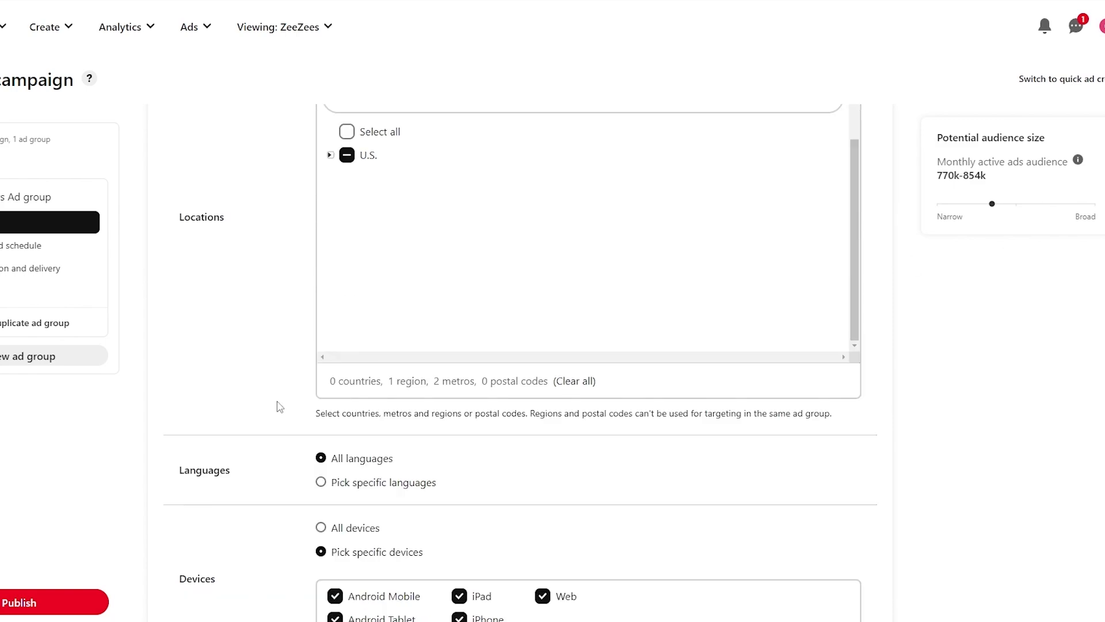
scroll(279, 406, "down", 2)
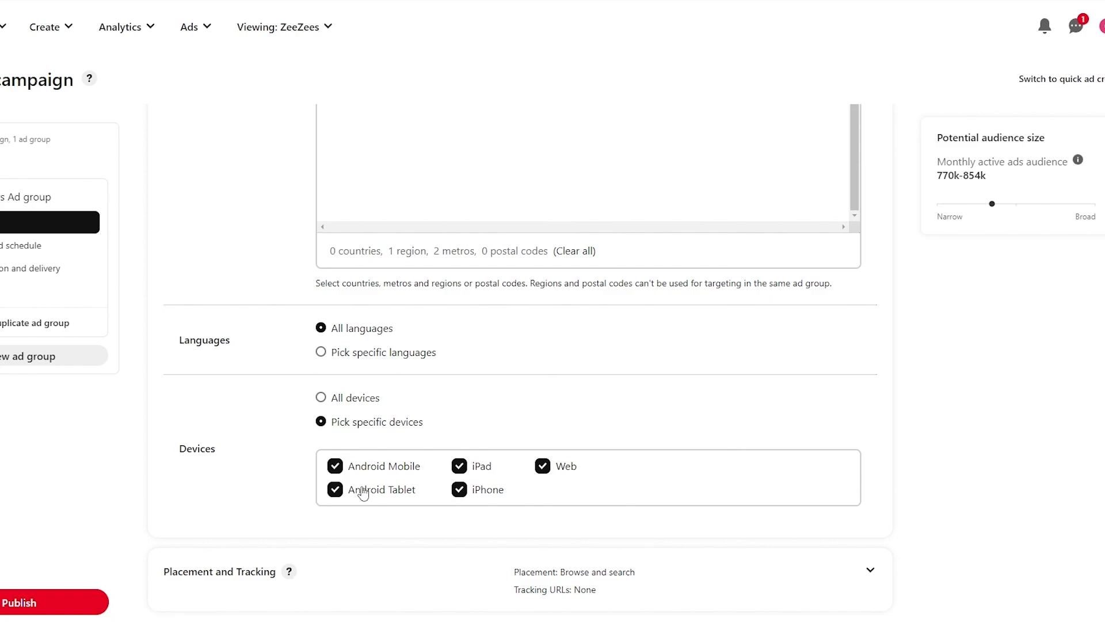
scroll(363, 493, "down", 1)
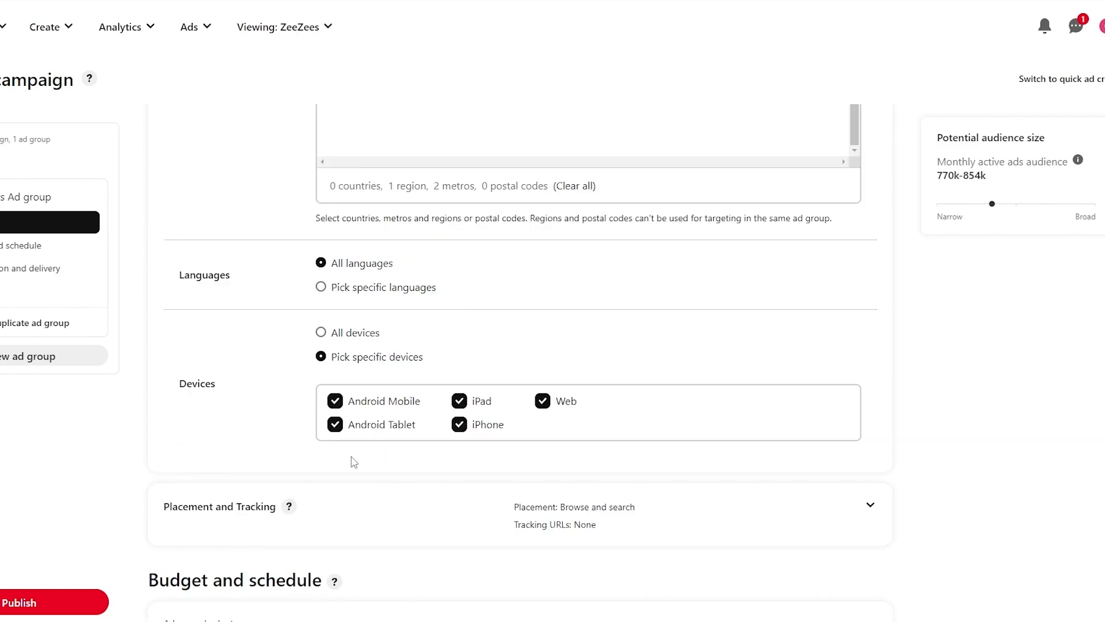
scroll(354, 462, "down", 1)
scroll(352, 462, "down", 1)
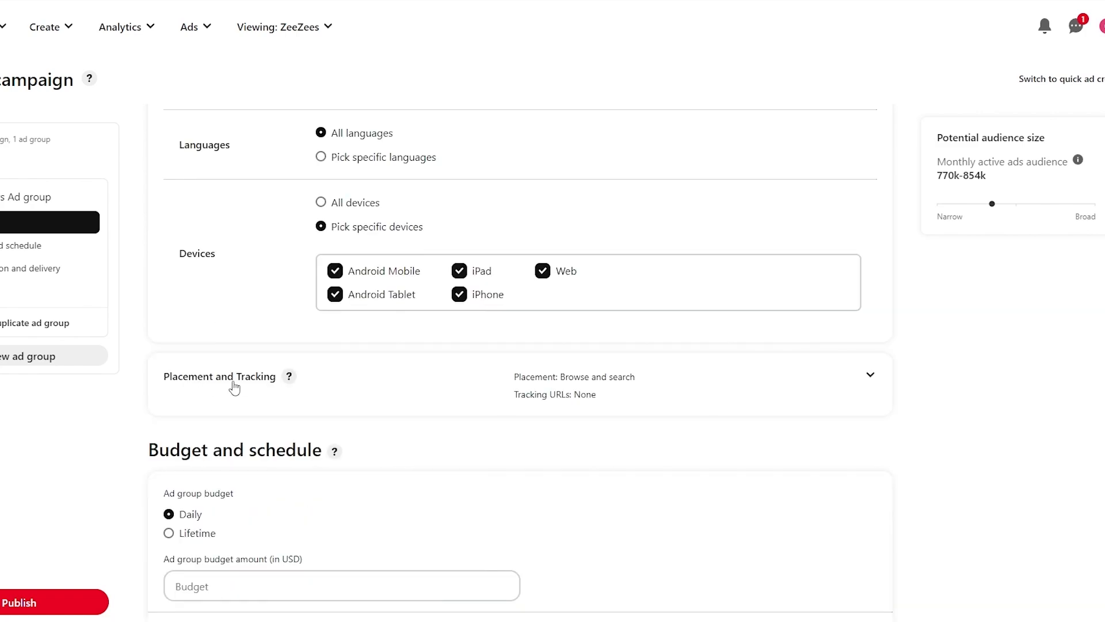
left_click(233, 387)
scroll(251, 281, "down", 4)
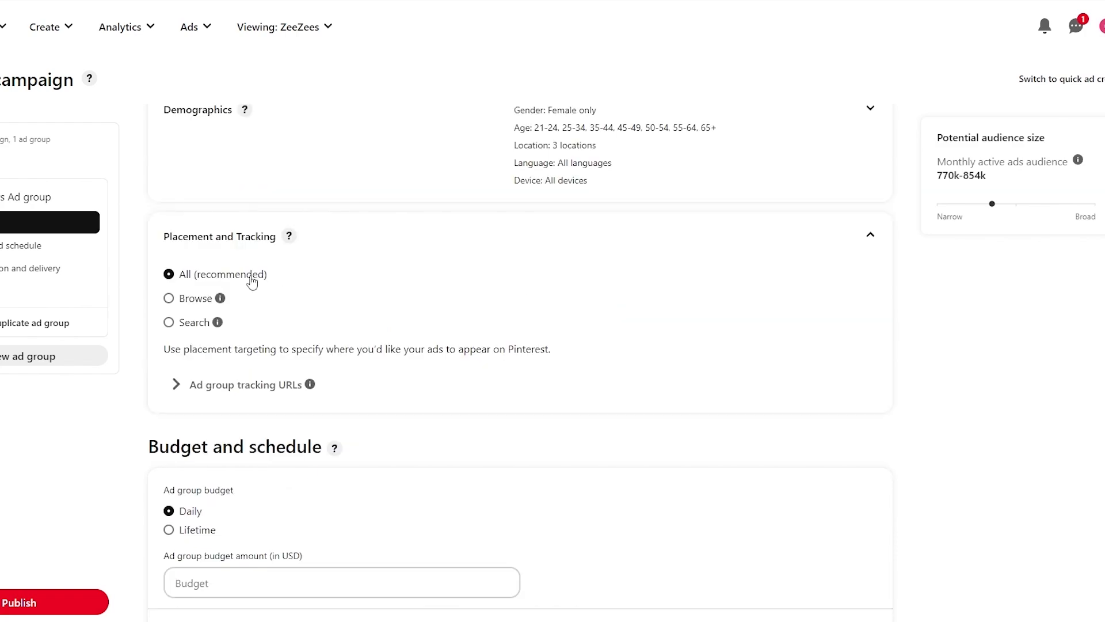
scroll(251, 281, "down", 1)
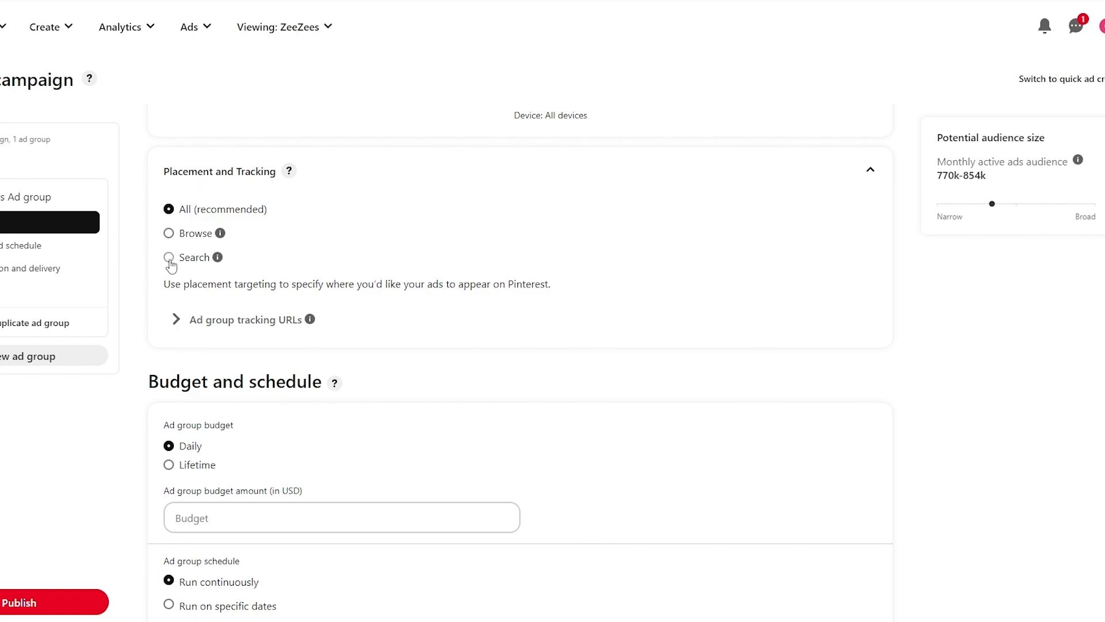
left_click(178, 320)
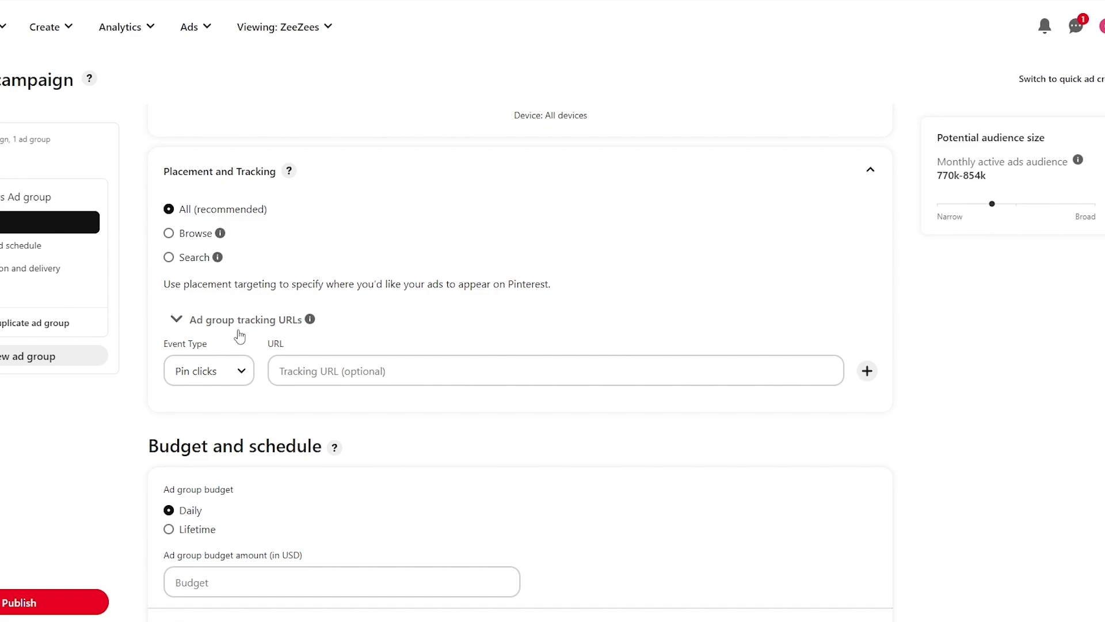
left_click(177, 320)
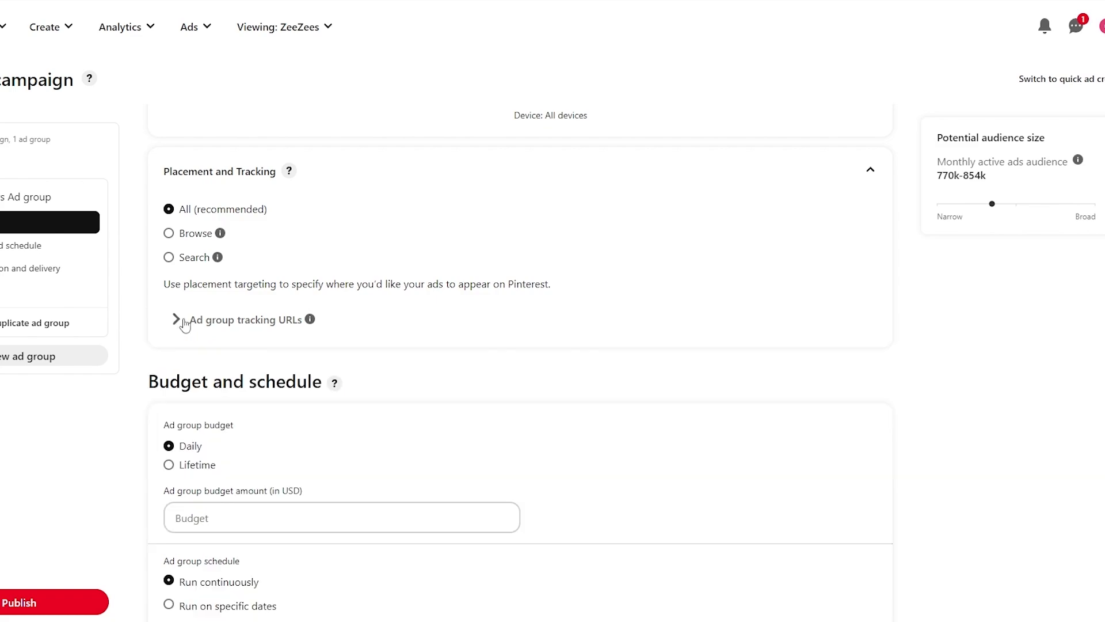
- Set a daily ad group budget of 2.00 USD with the schedule running continuously
scroll(184, 325, "down", 2)
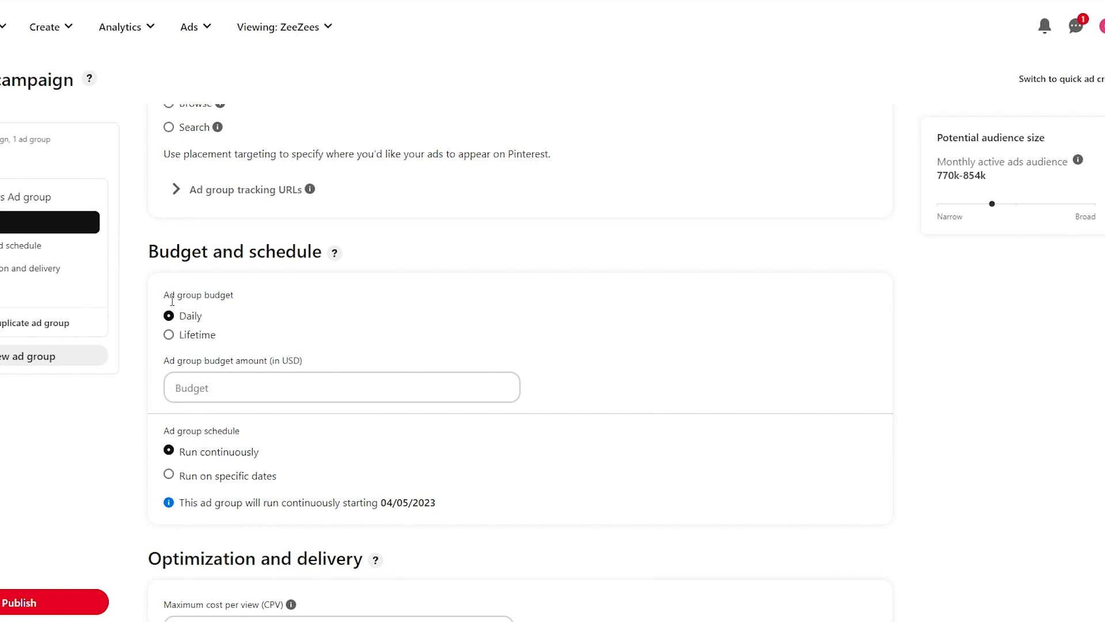
left_click_drag(164, 296, 237, 299)
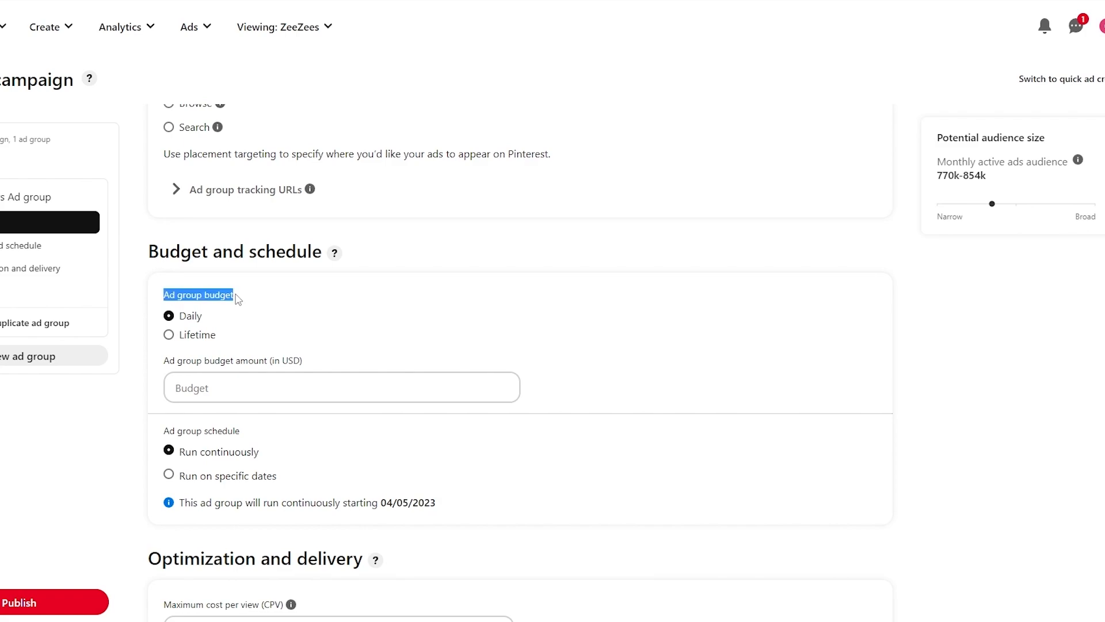
left_click(237, 299)
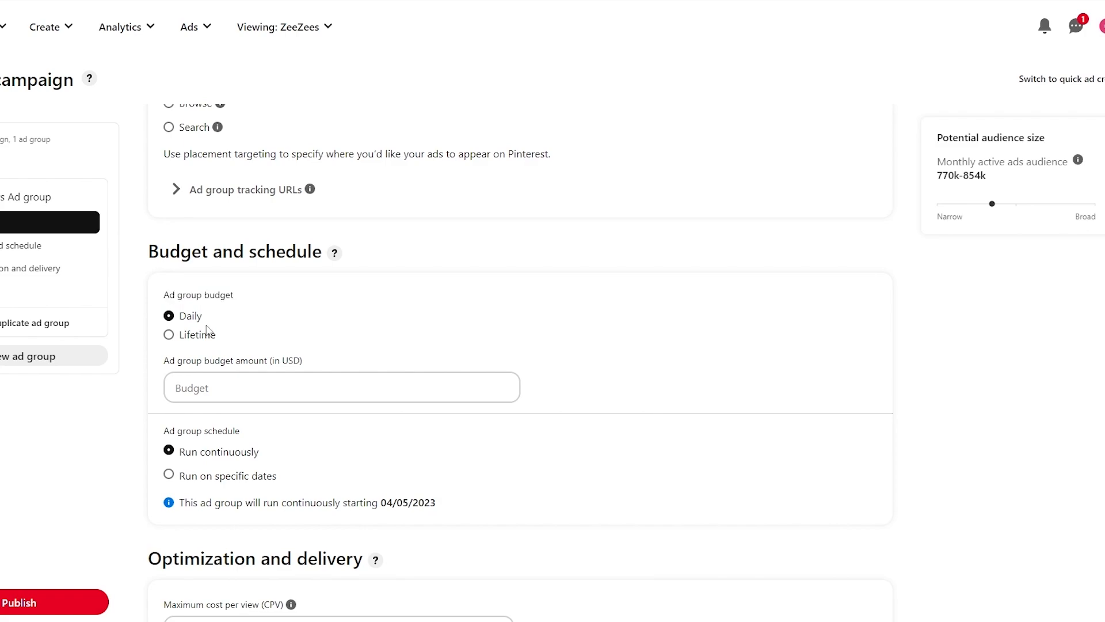
left_click(198, 385)
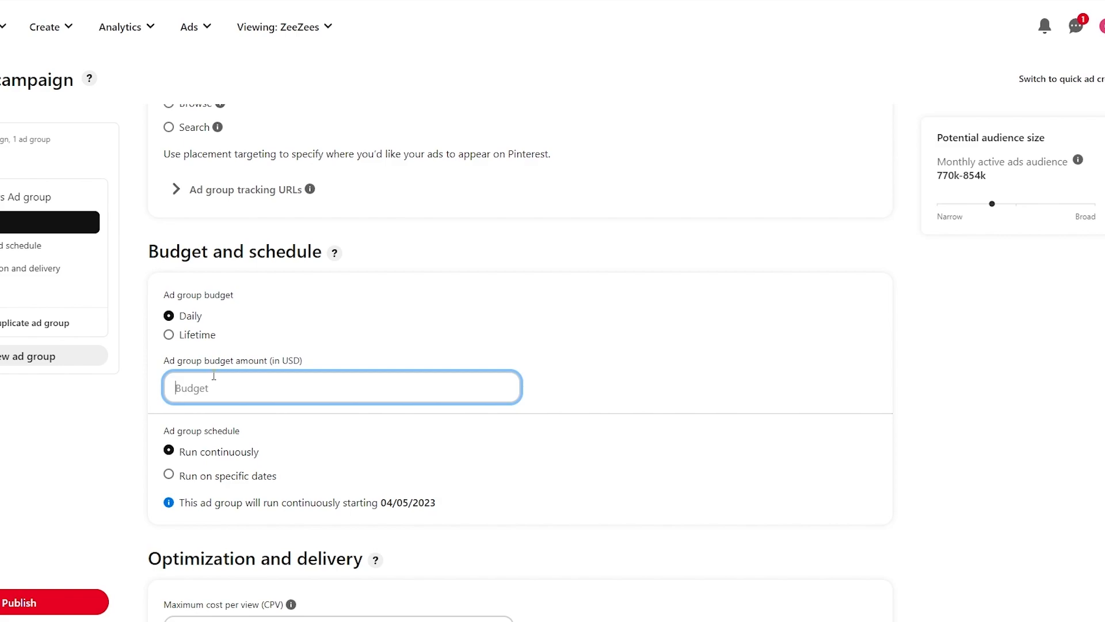
type("2")
left_click(180, 451)
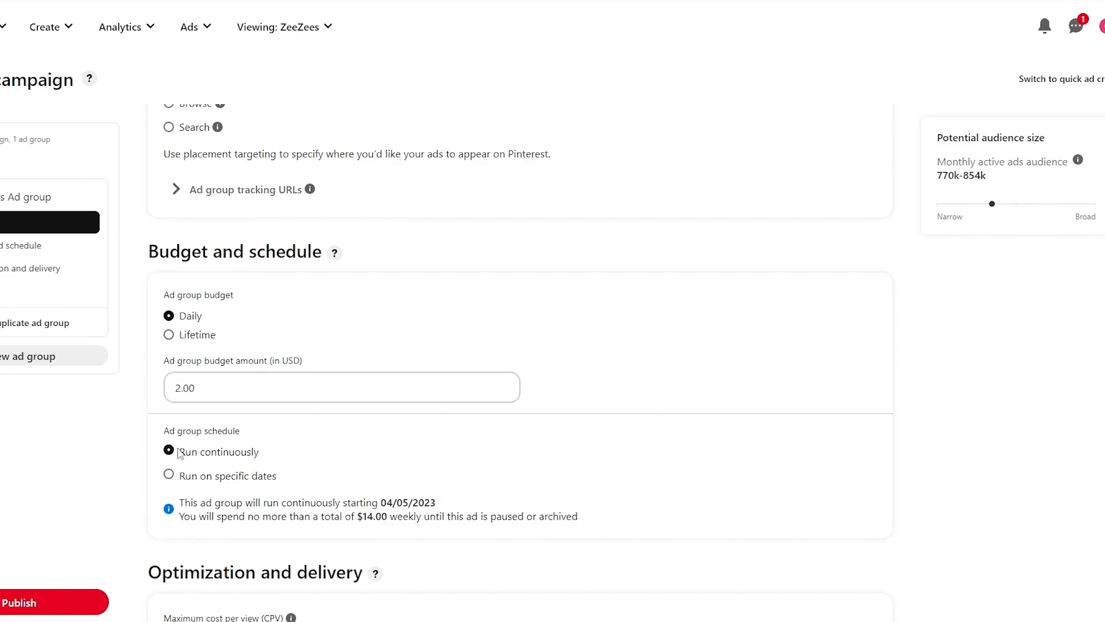
- Read the explanation for the maximum cost per view and set the bid to 1.000 with Standard pacing
scroll(201, 432, "down", 1)
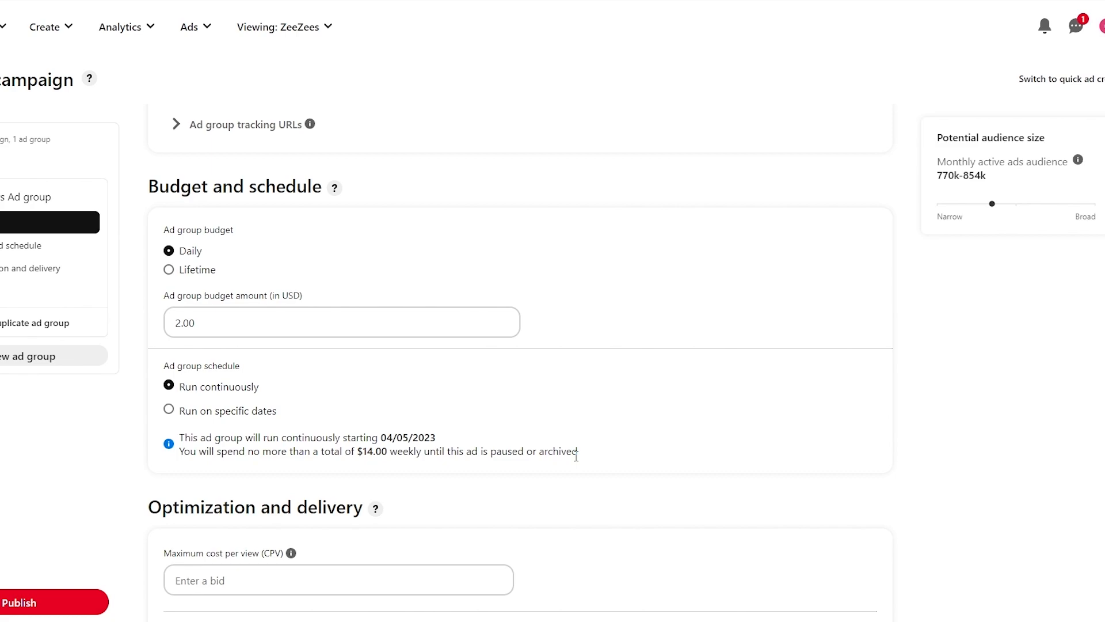
scroll(576, 455, "down", 3)
left_click(188, 395)
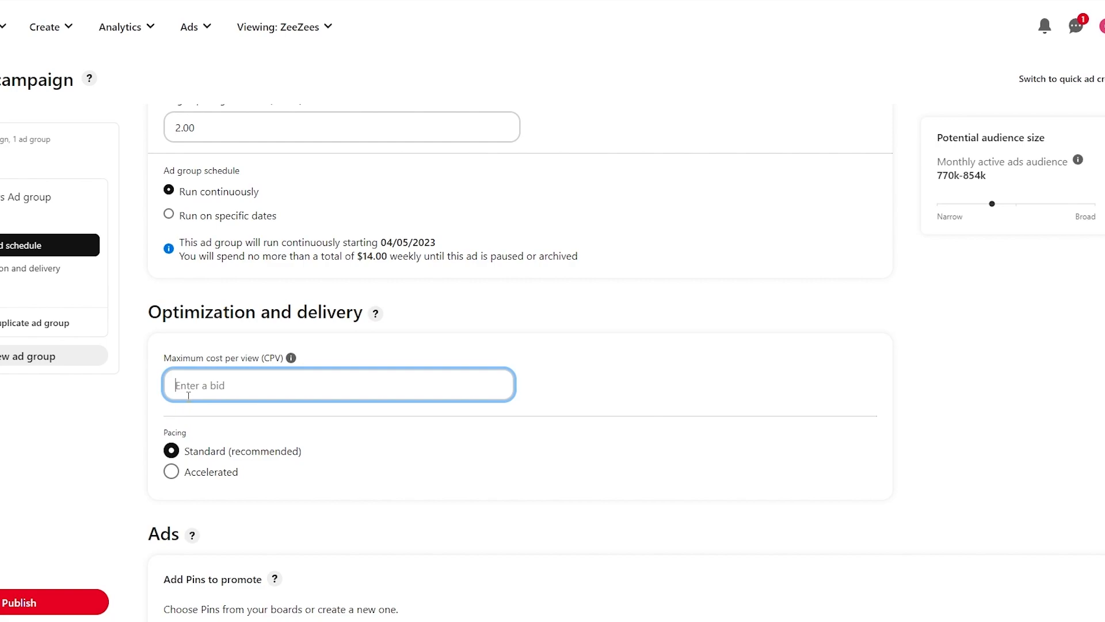
left_click(291, 358)
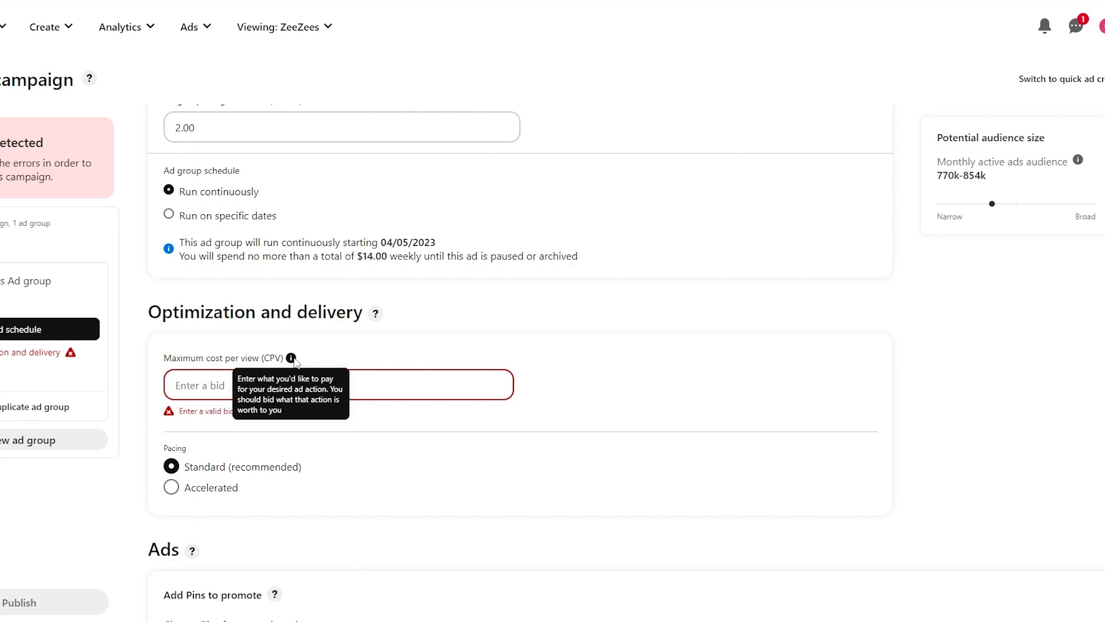
left_click(257, 394)
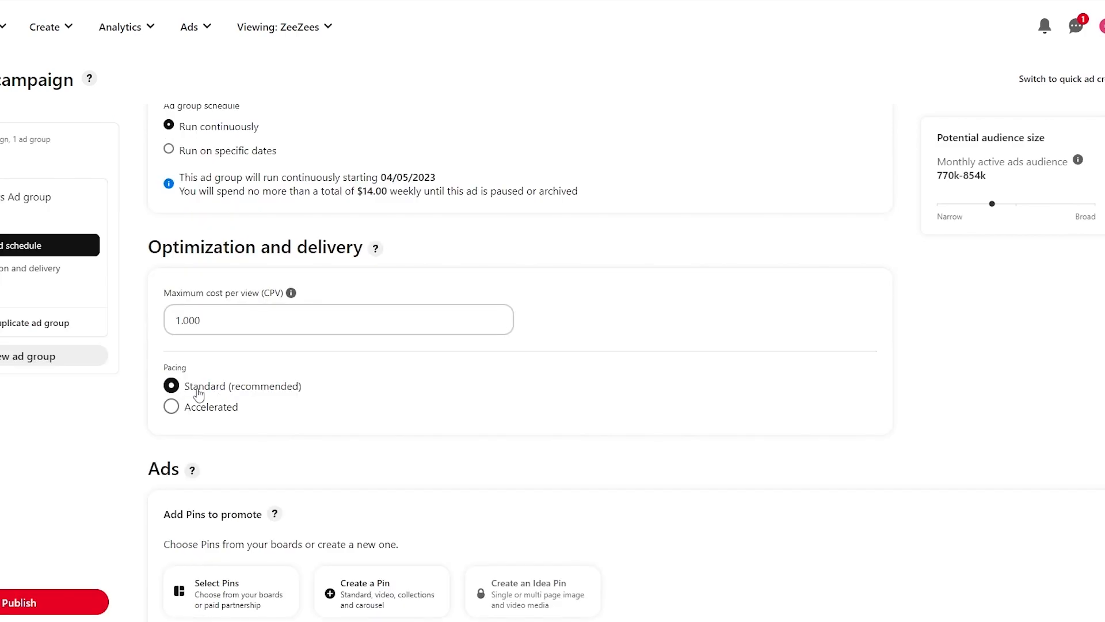
scroll(197, 395, "down", 1)
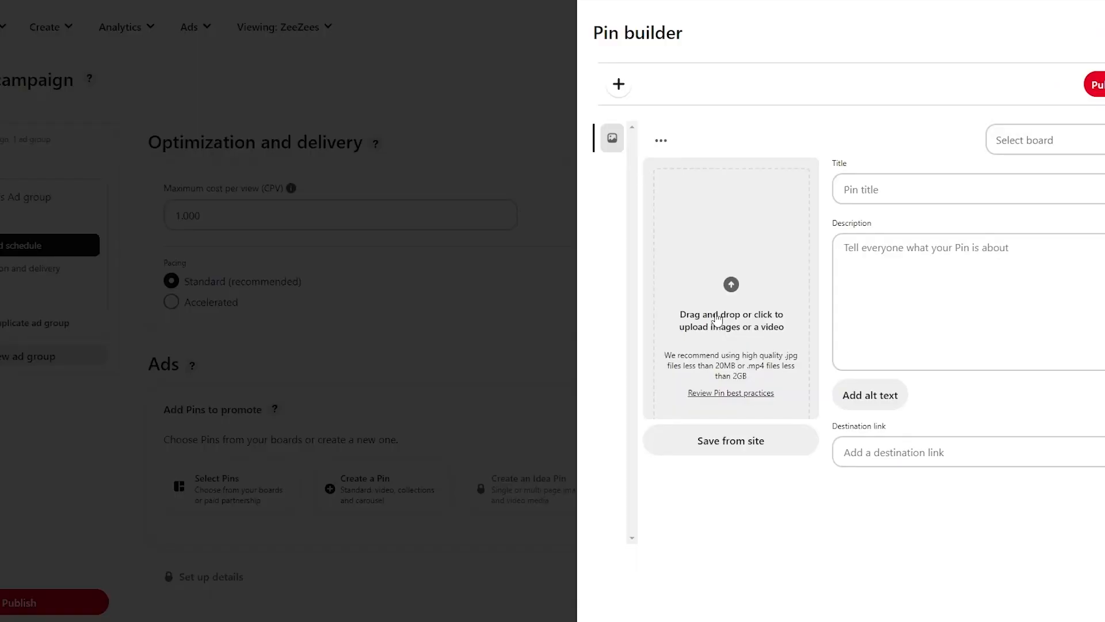
- Upload the clothing-rack fashion video to the new Pin and title it "50% off on New Summer Collection"
left_click(678, 340)
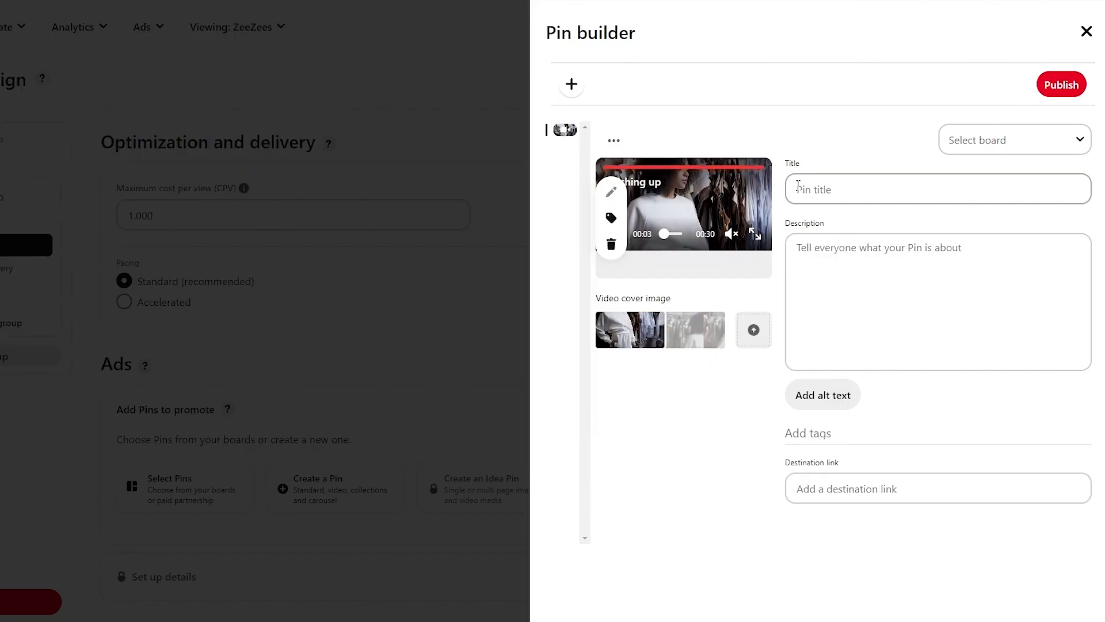
left_click(859, 192)
type("New Summer Collectin")
key("Home")
type("50% off on")
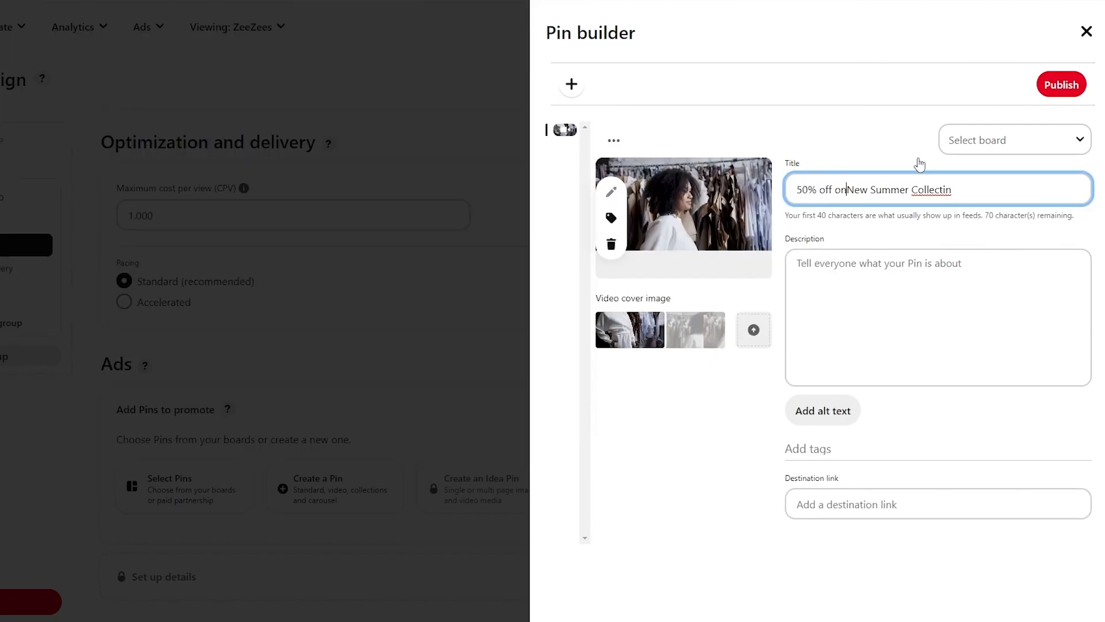
left_click(949, 190)
type("o")
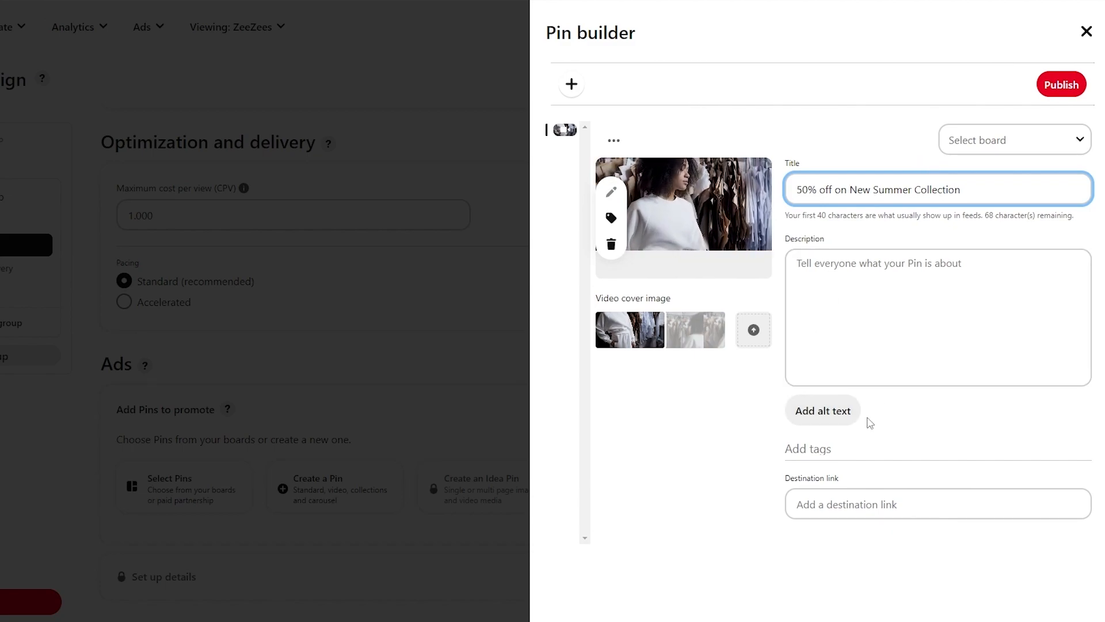
- Create a protected board named "AD Campaign" for the new Pin
left_click(841, 504)
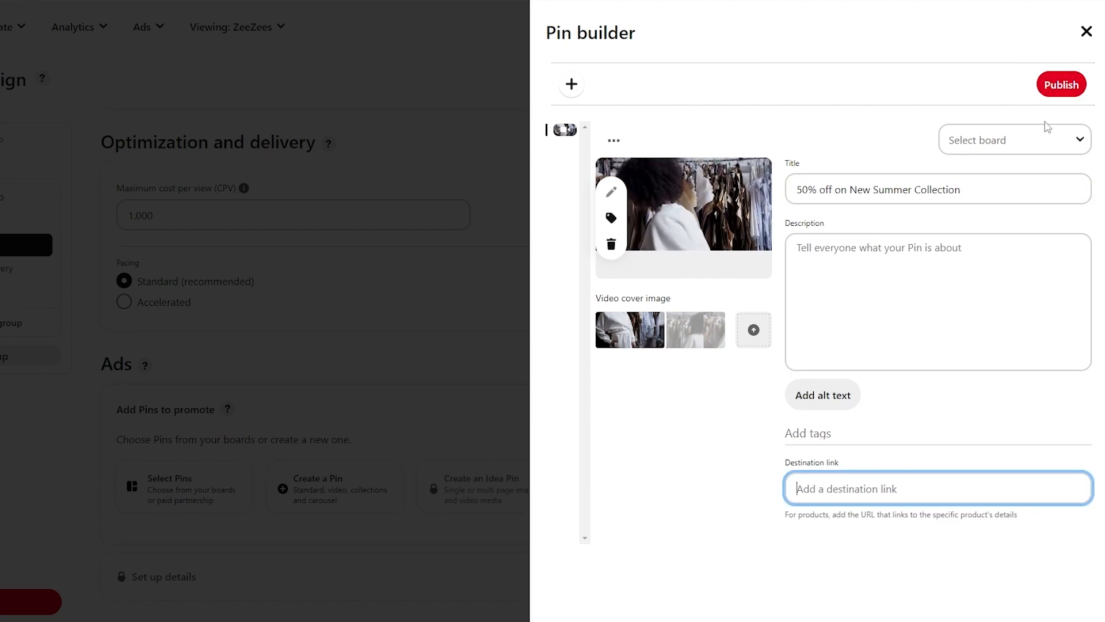
left_click(1032, 141)
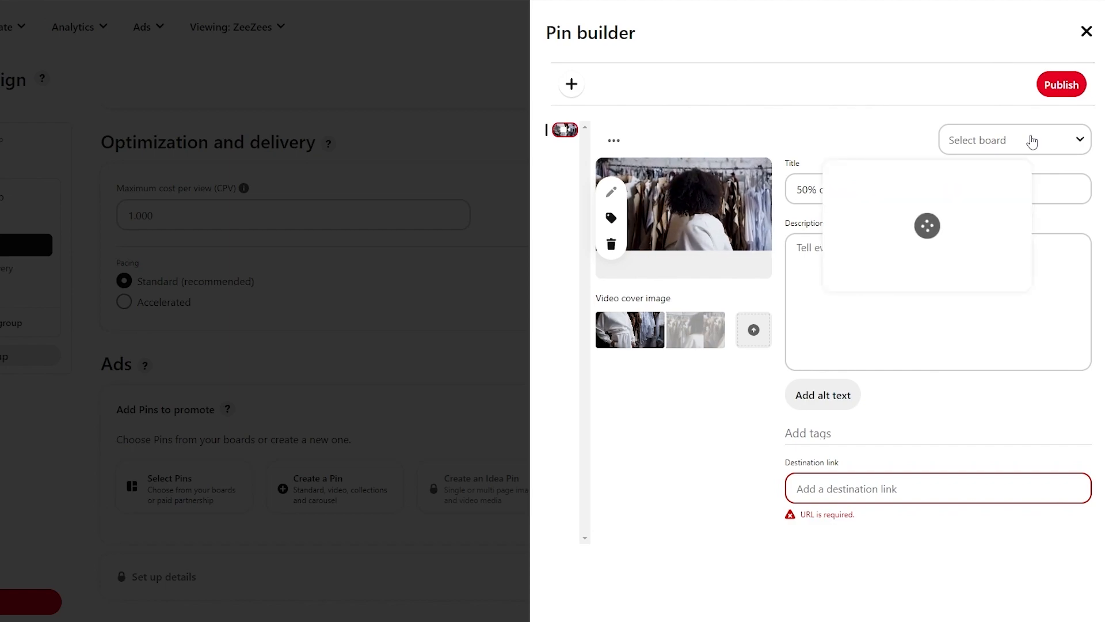
left_click(887, 355)
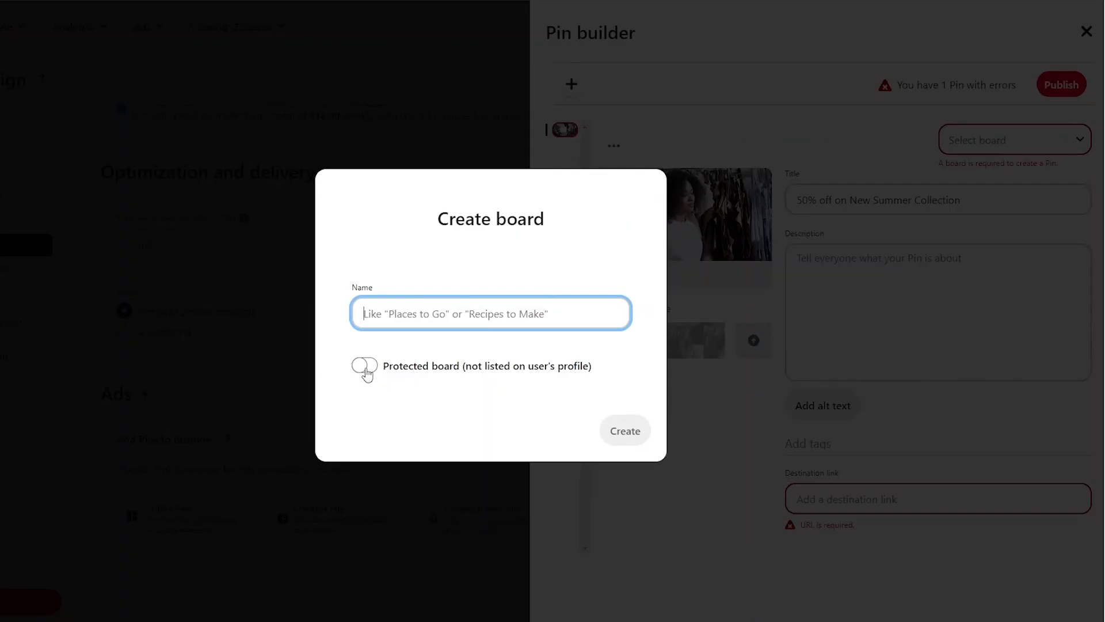
left_click(365, 368)
left_click(422, 311)
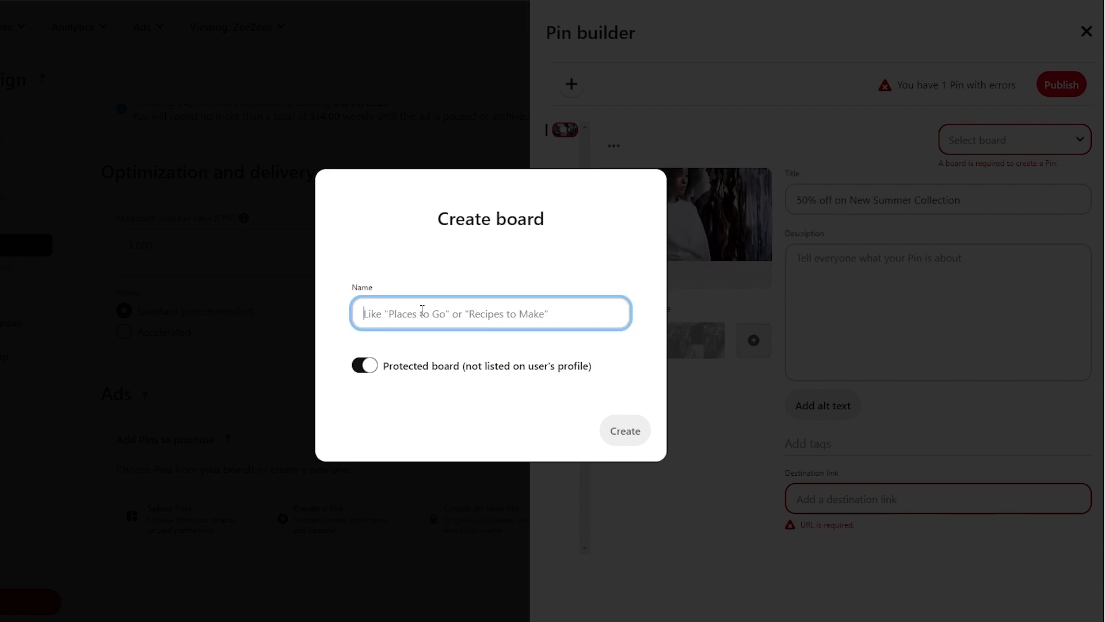
type("AD Campaign")
left_click(627, 432)
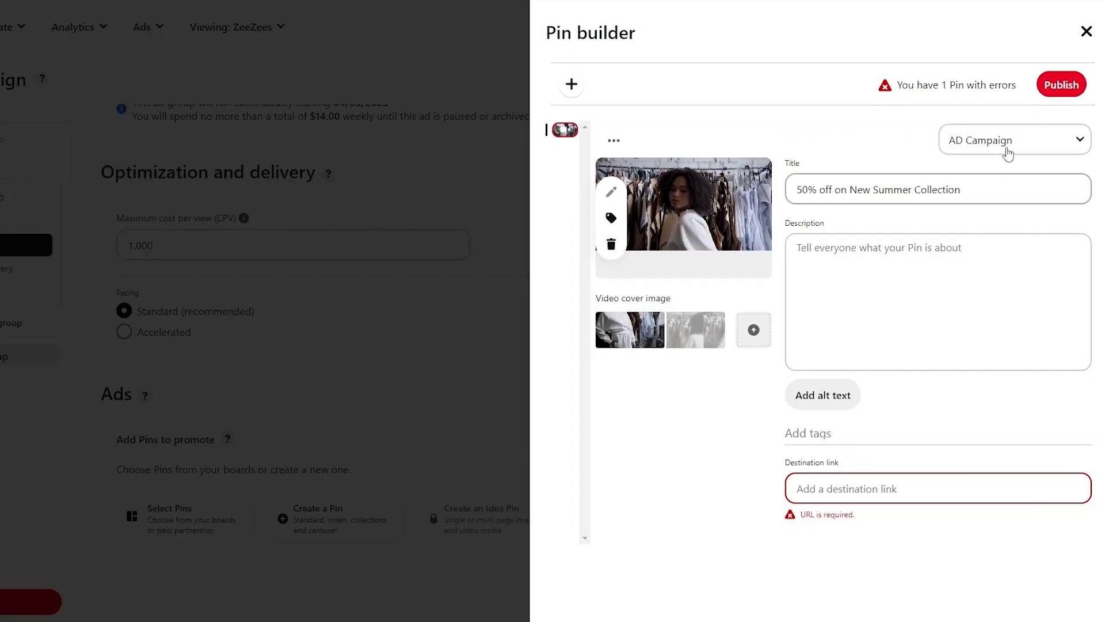
left_click(844, 485)
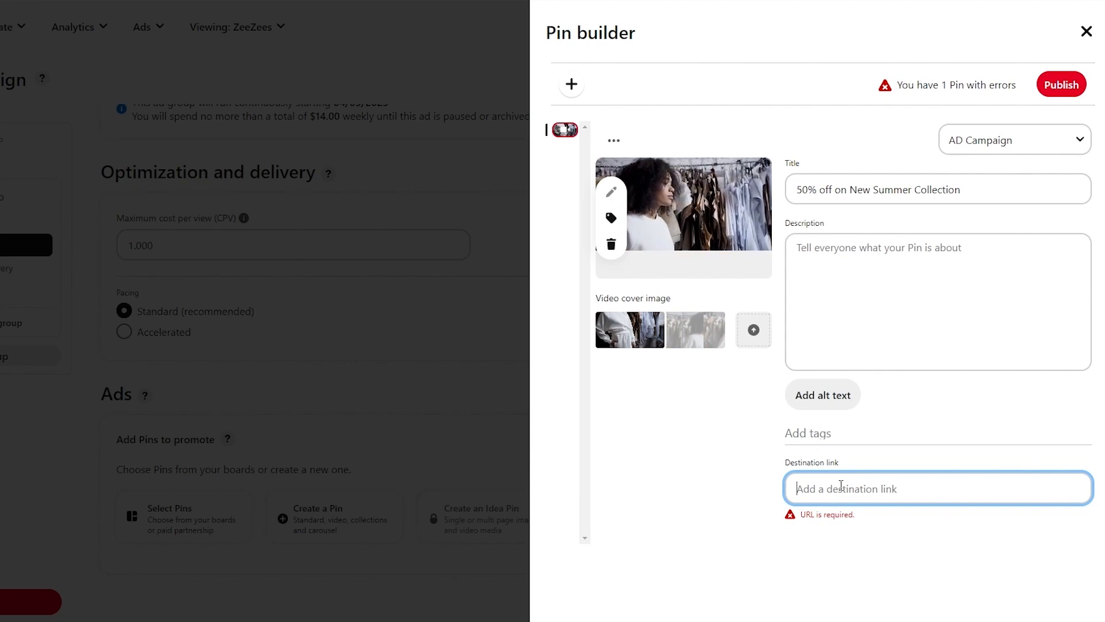
type("https://leviosahh.myshopify.com/")
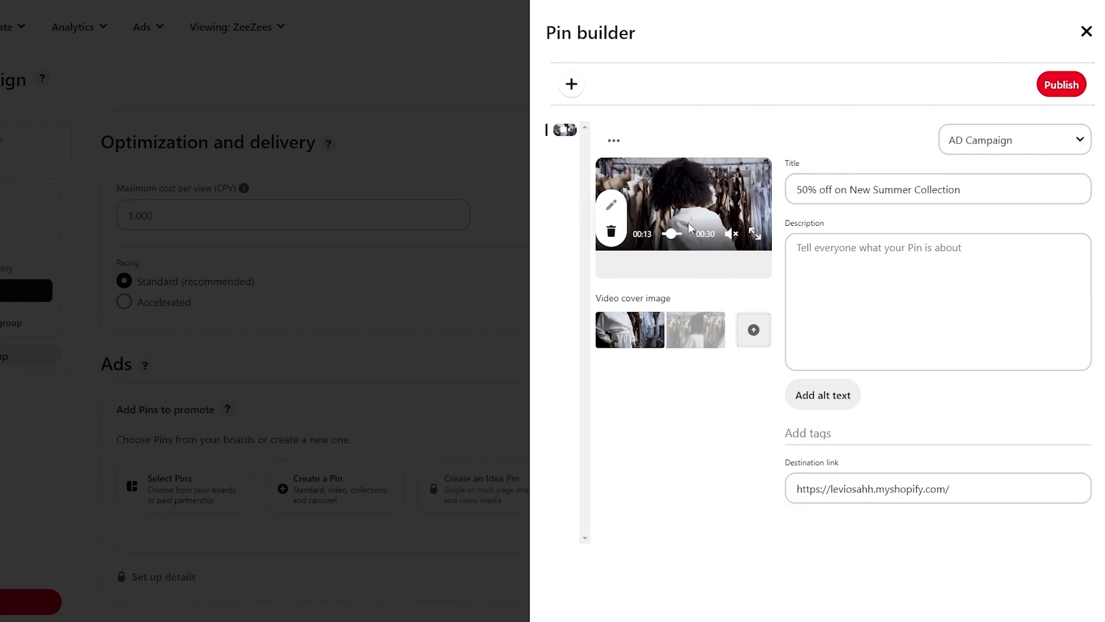
left_click(992, 140)
left_click(994, 140)
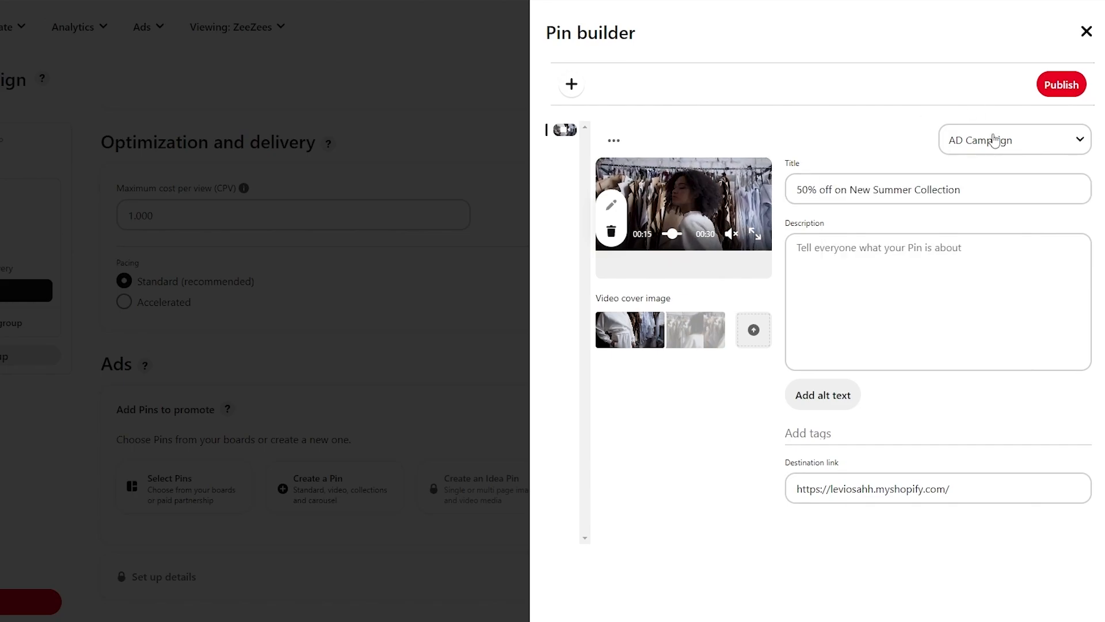
- Publish the new Pin and publish the video views campaign with it as a Standard video ad
left_click(1061, 85)
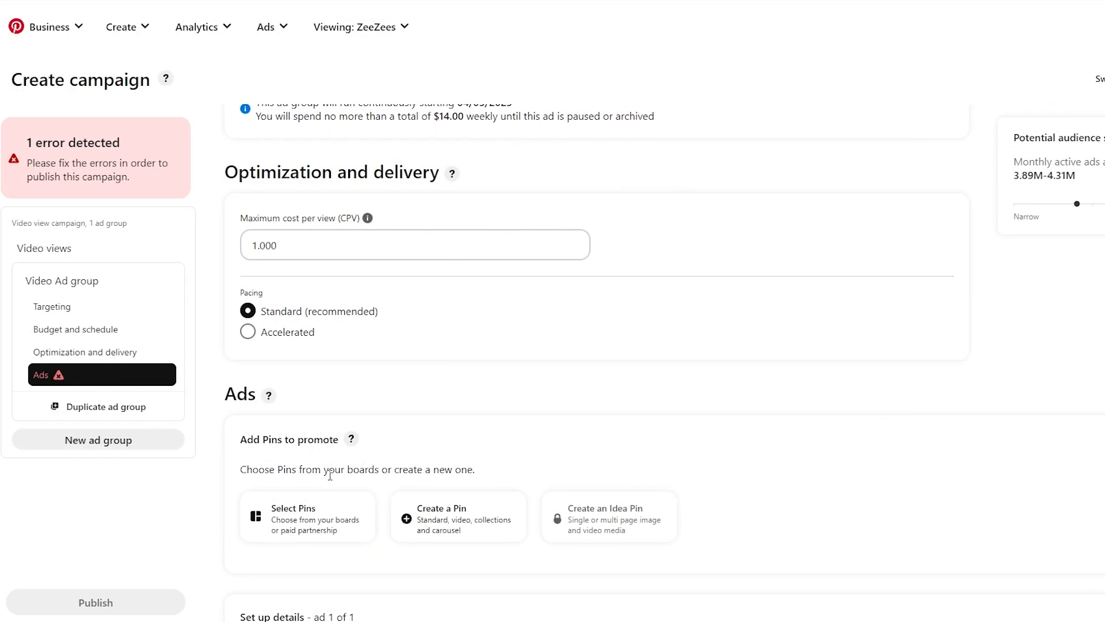
scroll(330, 475, "down", 5)
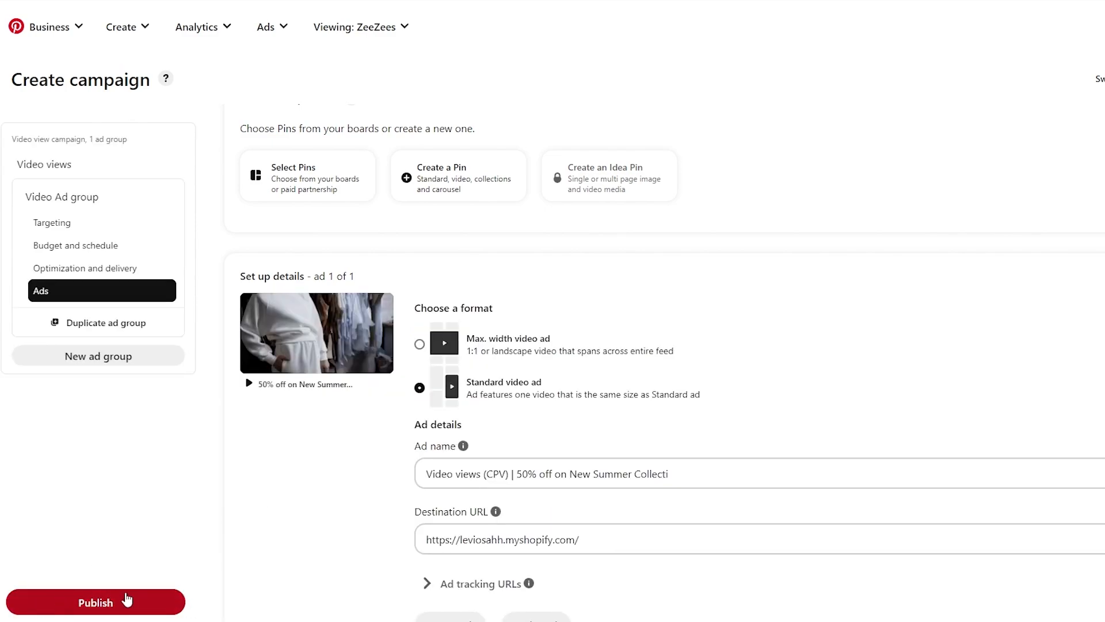
left_click(84, 605)
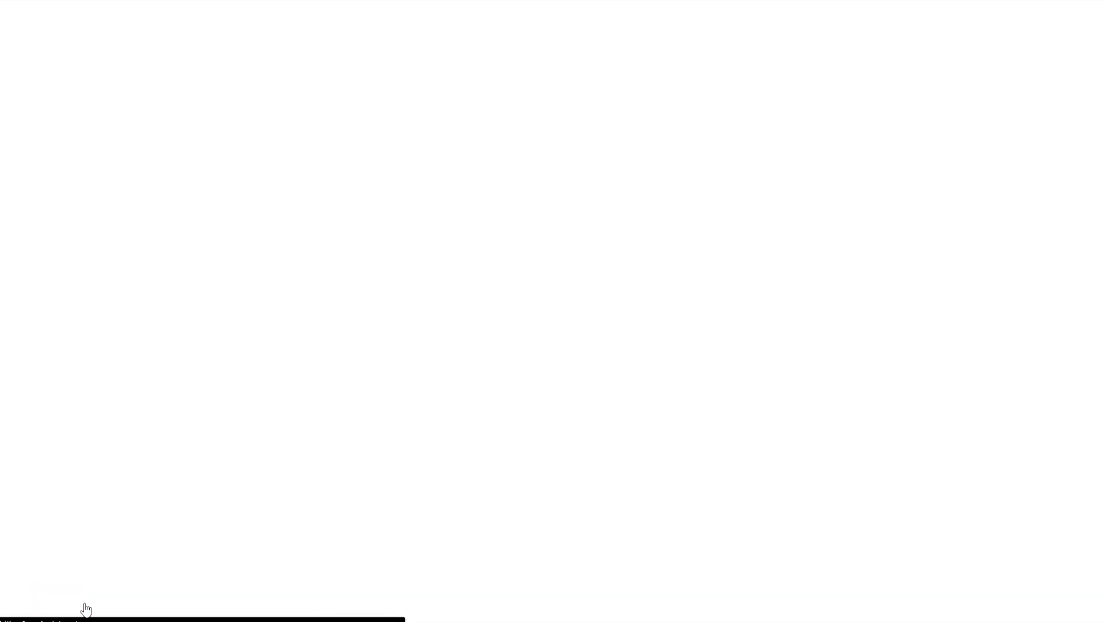